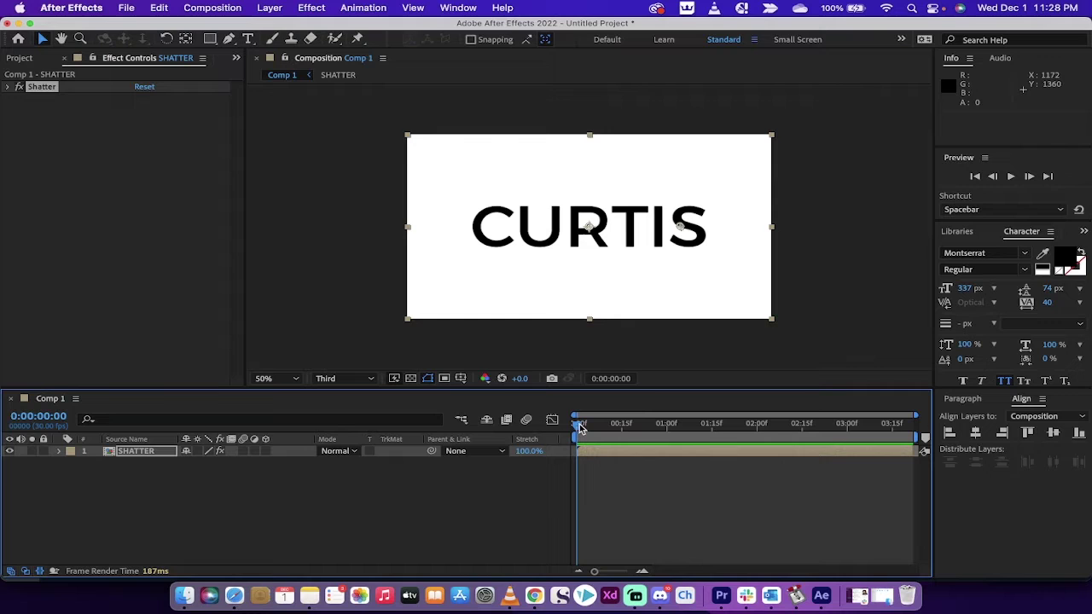
Step: Preview the existing shatter animation, then return to its start
{"action": "key", "text": "space"}
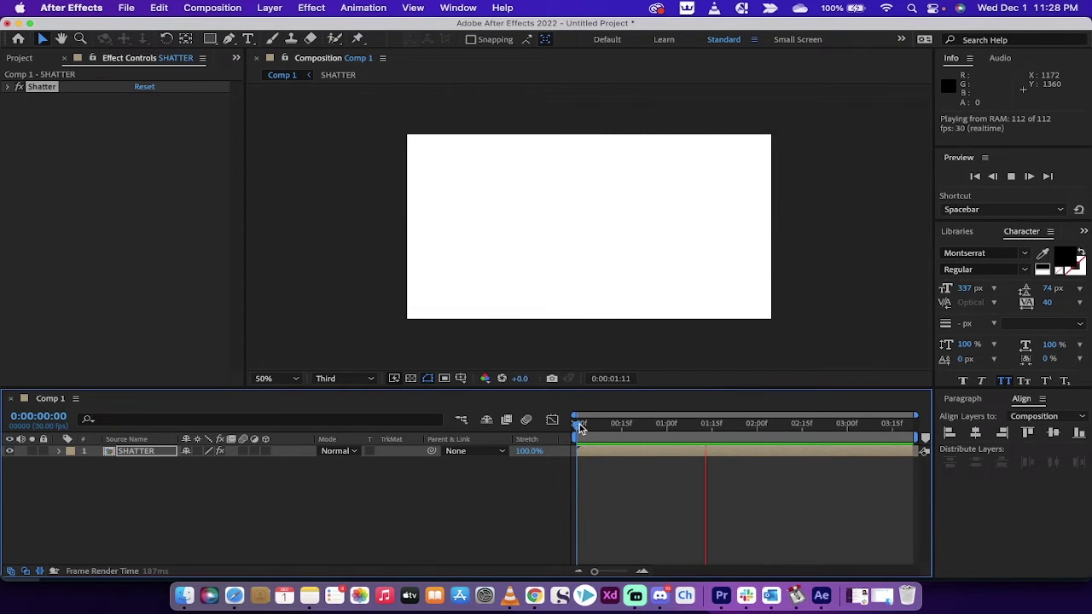
{"action": "key", "text": "space"}
{"action": "left_click_drag", "start_coordinate": [579, 429], "coordinate": [517, 437]}
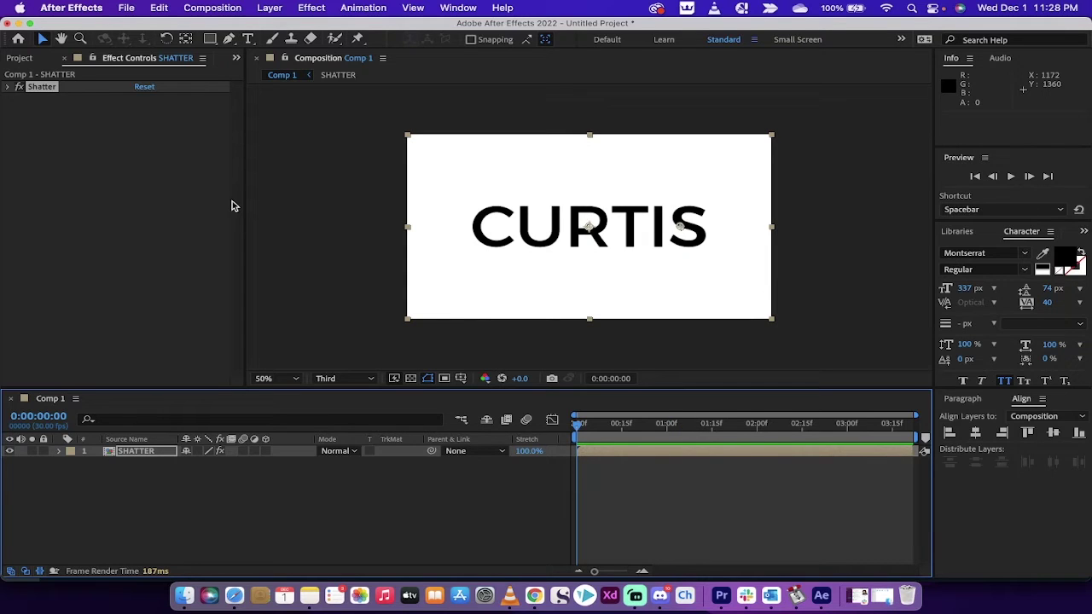
Step: Delete the SHATTER layer and both project items, then create a new 1920×1080, 10-second Comp 1
{"action": "left_click", "coordinate": [137, 452]}
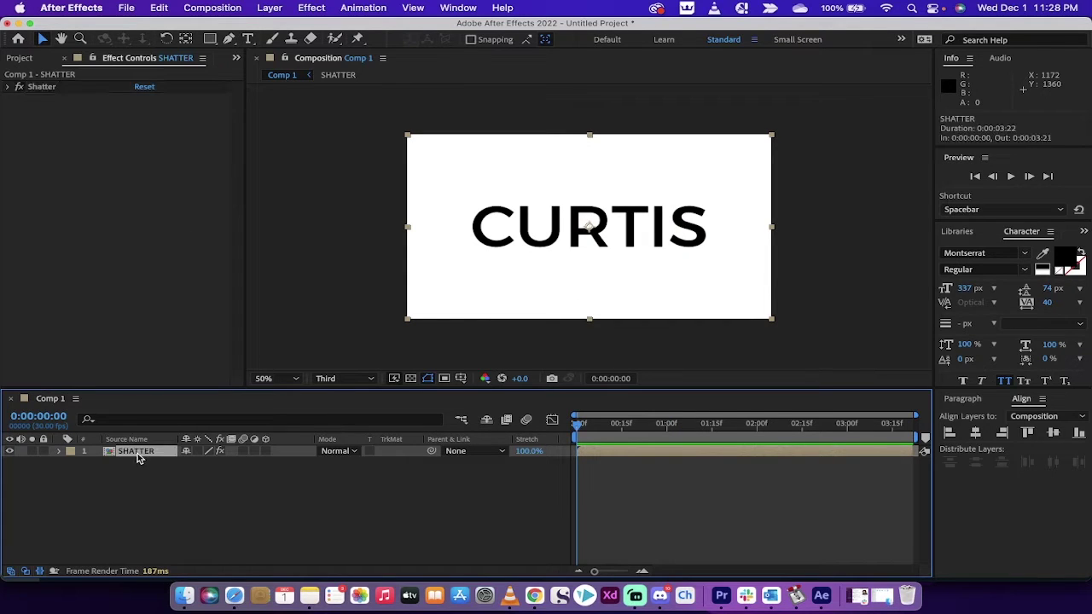
{"action": "key", "text": "Delete"}
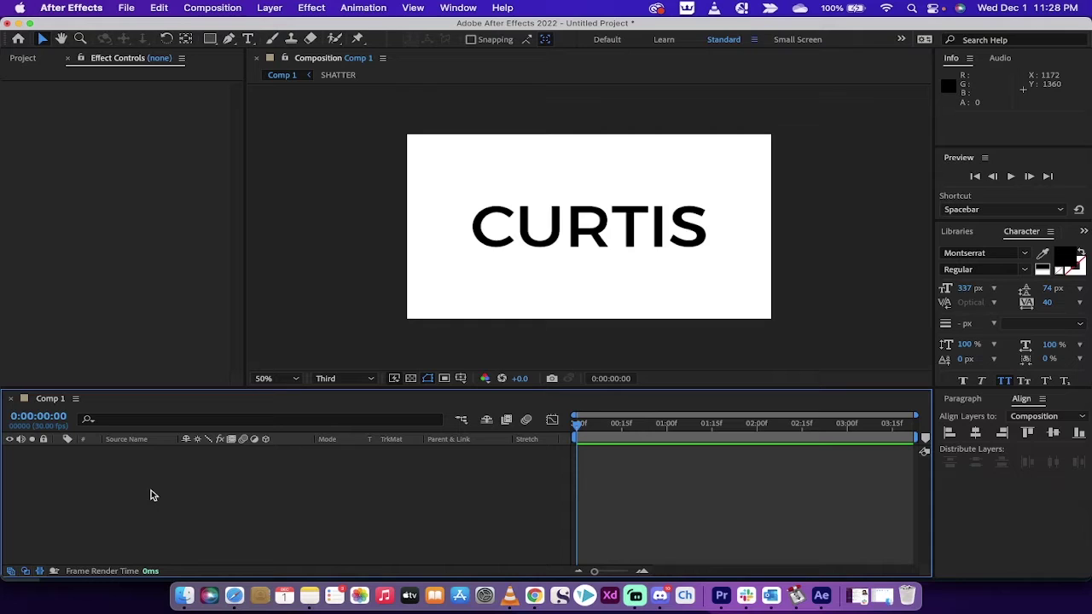
{"action": "left_click", "coordinate": [22, 58]}
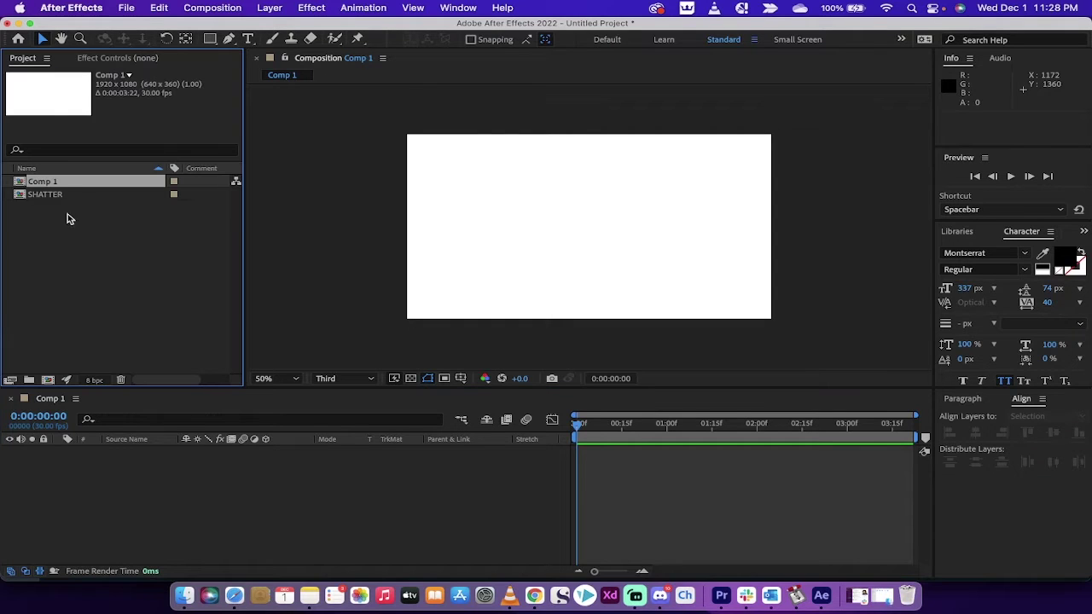
{"action": "left_click_drag", "start_coordinate": [68, 213], "coordinate": [45, 185]}
{"action": "key", "text": "Delete"}
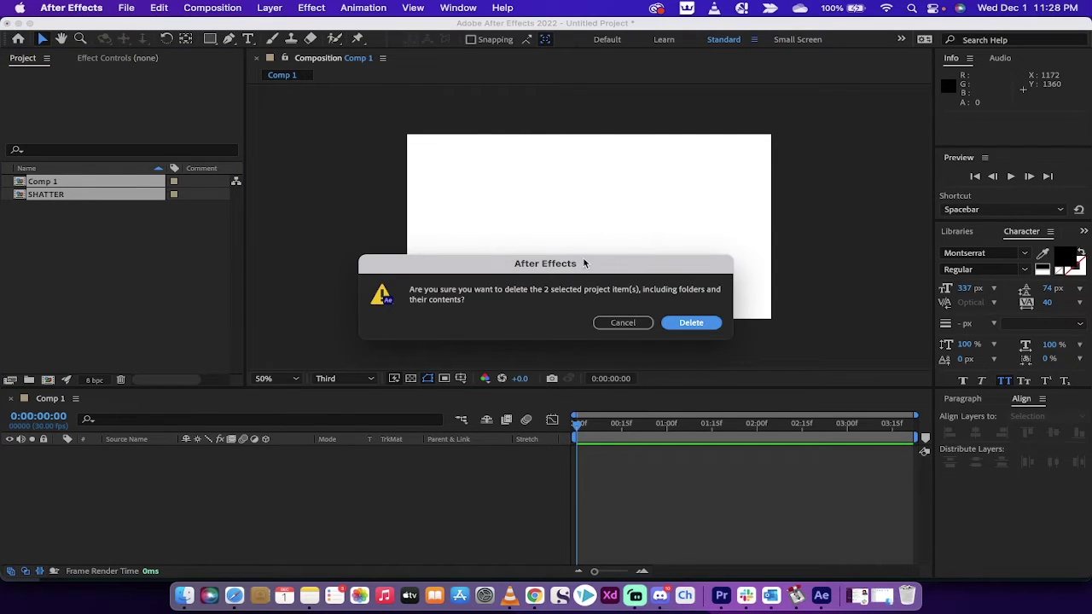
{"action": "left_click", "coordinate": [682, 323]}
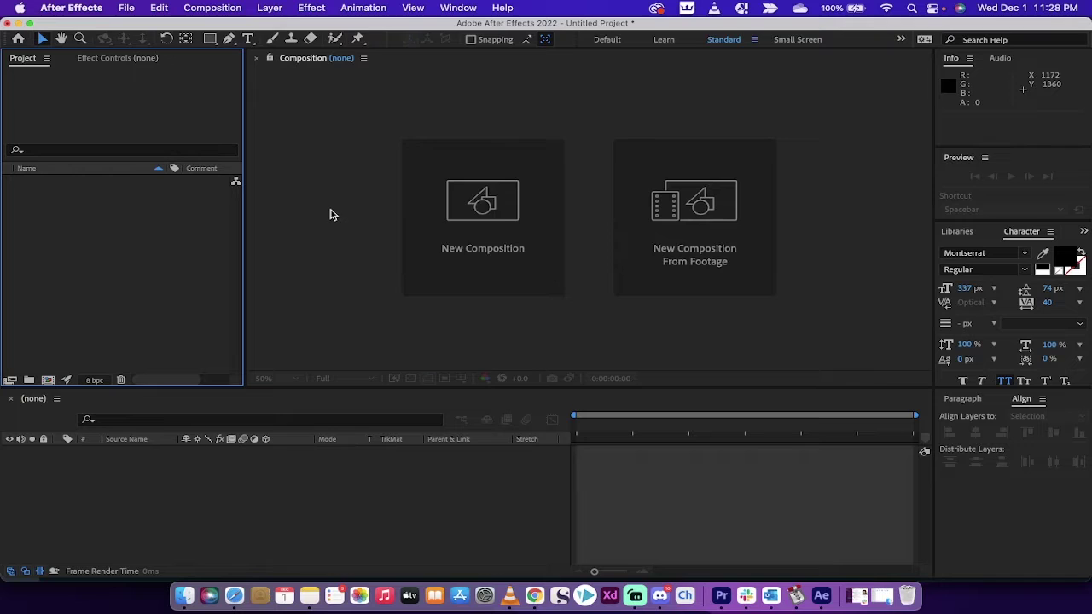
{"action": "left_click", "coordinate": [485, 201]}
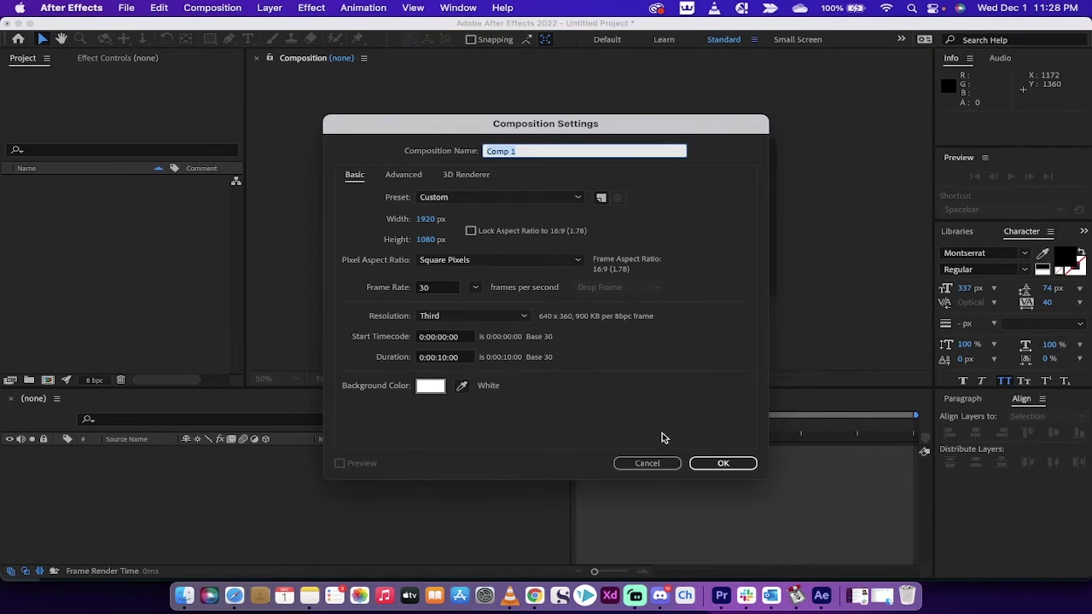
{"action": "left_click", "coordinate": [717, 463]}
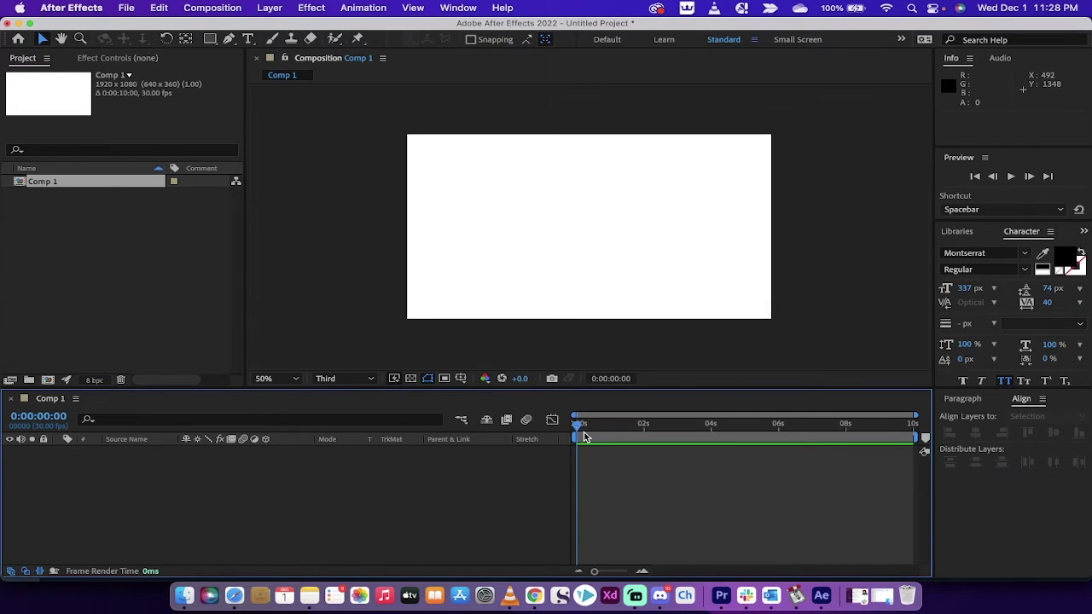
Step: Create a black Montserrat Regular 337 px text layer, correcting the typed CURT to CURTIS
{"action": "left_click", "coordinate": [247, 39]}
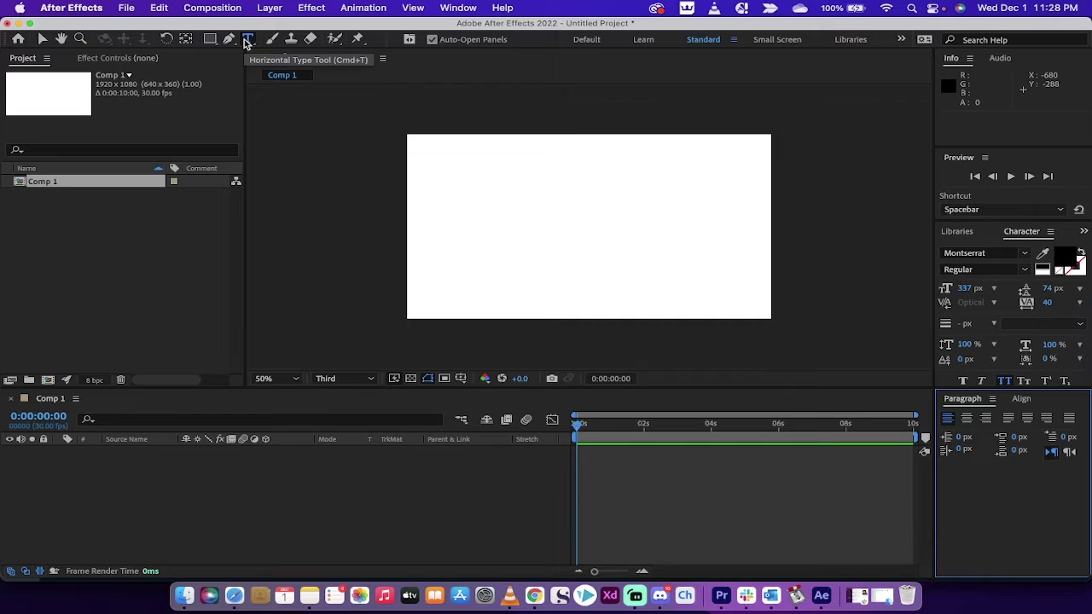
{"action": "left_click", "coordinate": [465, 220]}
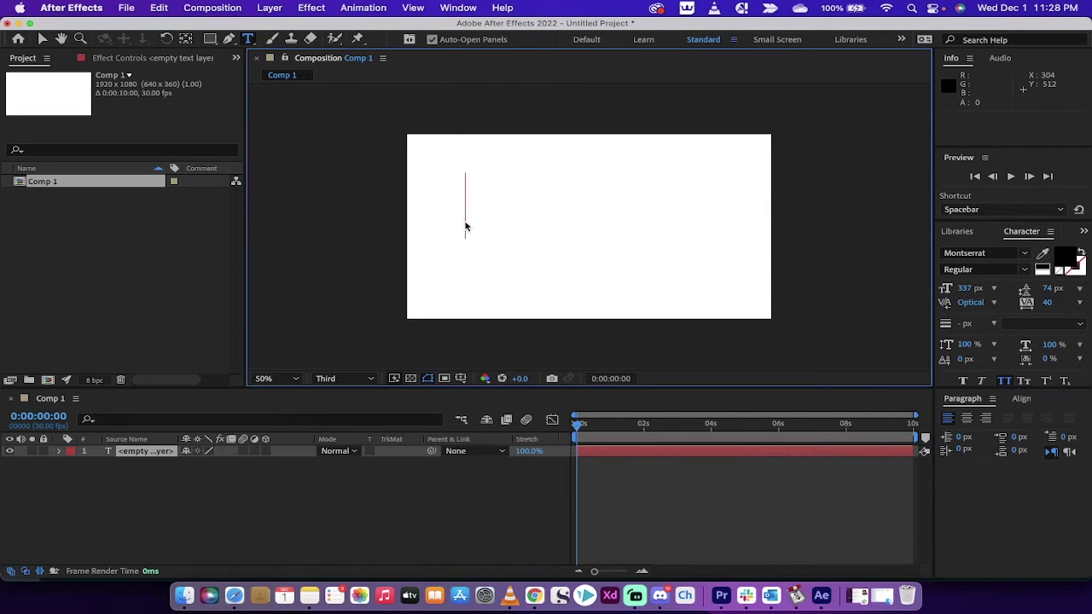
{"action": "type", "text": "CURT"}
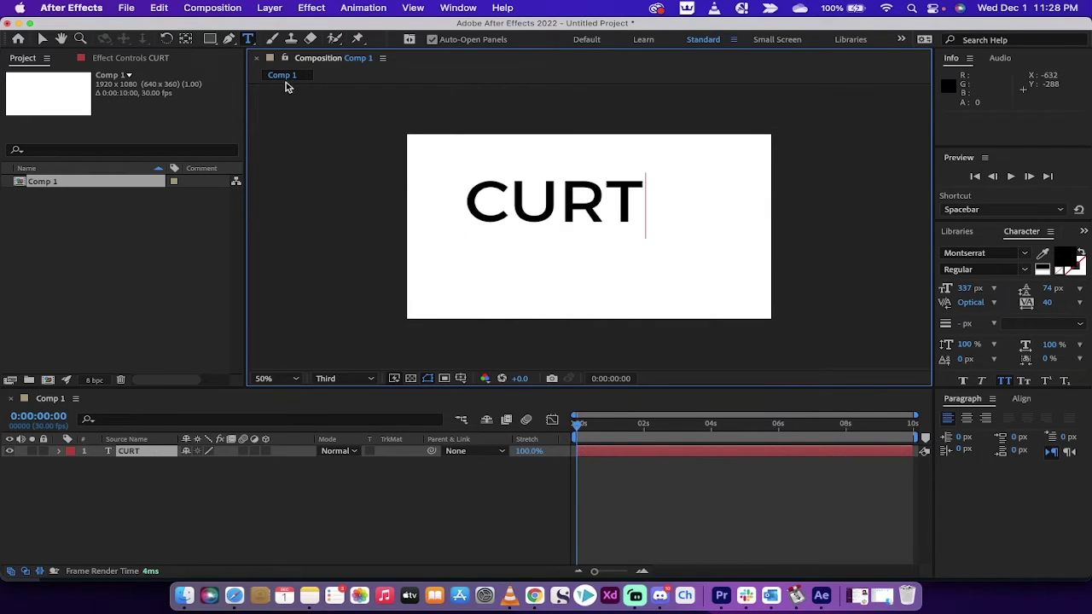
{"action": "left_click", "coordinate": [580, 434]}
{"action": "key", "text": "space"}
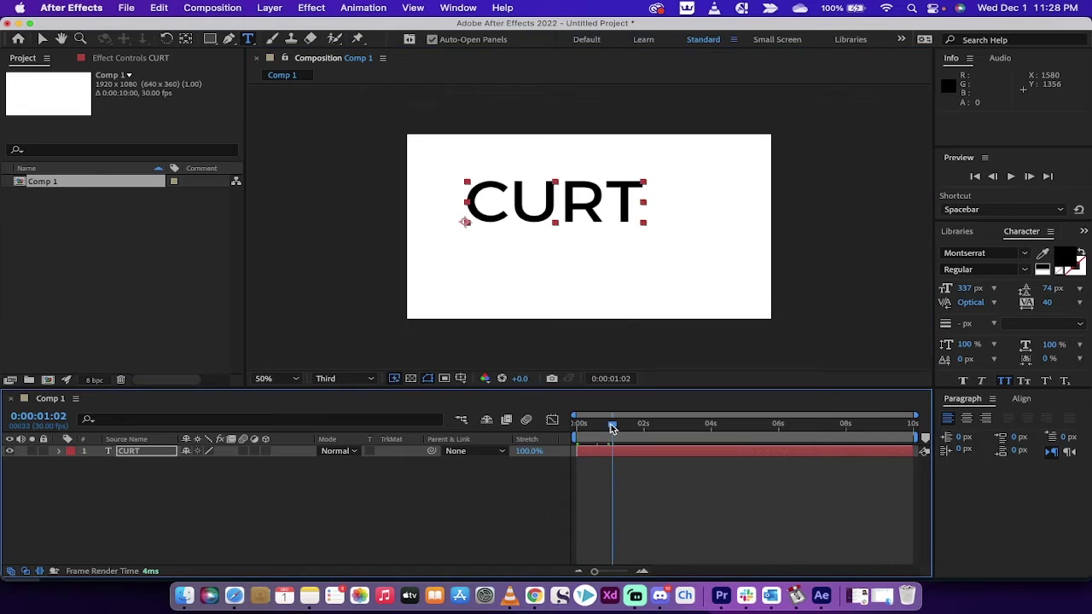
{"action": "left_click", "coordinate": [584, 223]}
{"action": "double_click", "coordinate": [583, 222]}
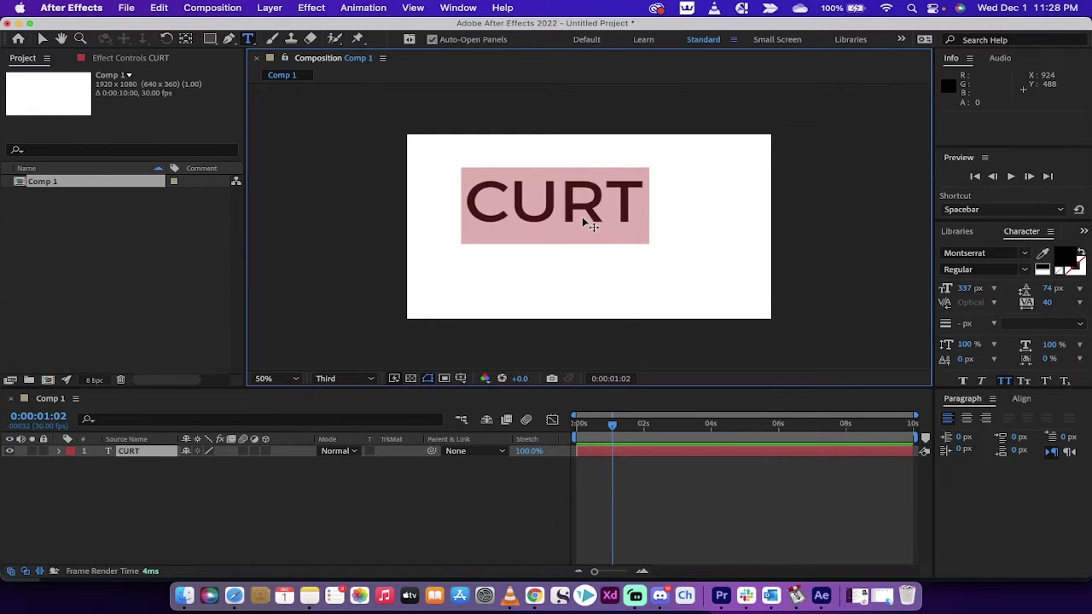
{"action": "type", "text": "CURTIS"}
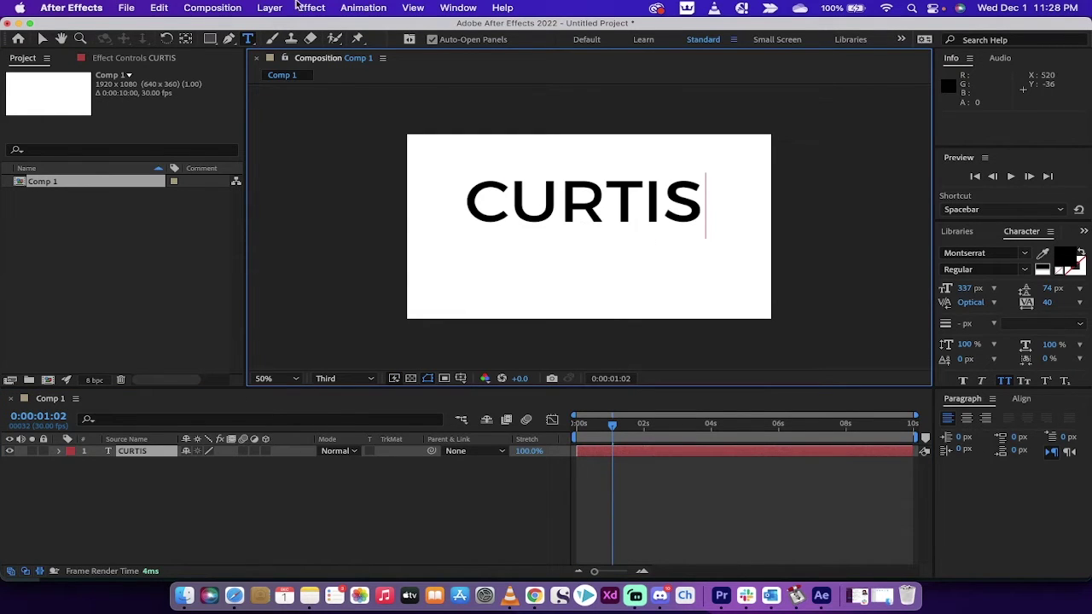
Step: Align the CURTIS layer to the horizontal and vertical centre of Comp 1
{"action": "left_click", "coordinate": [42, 39]}
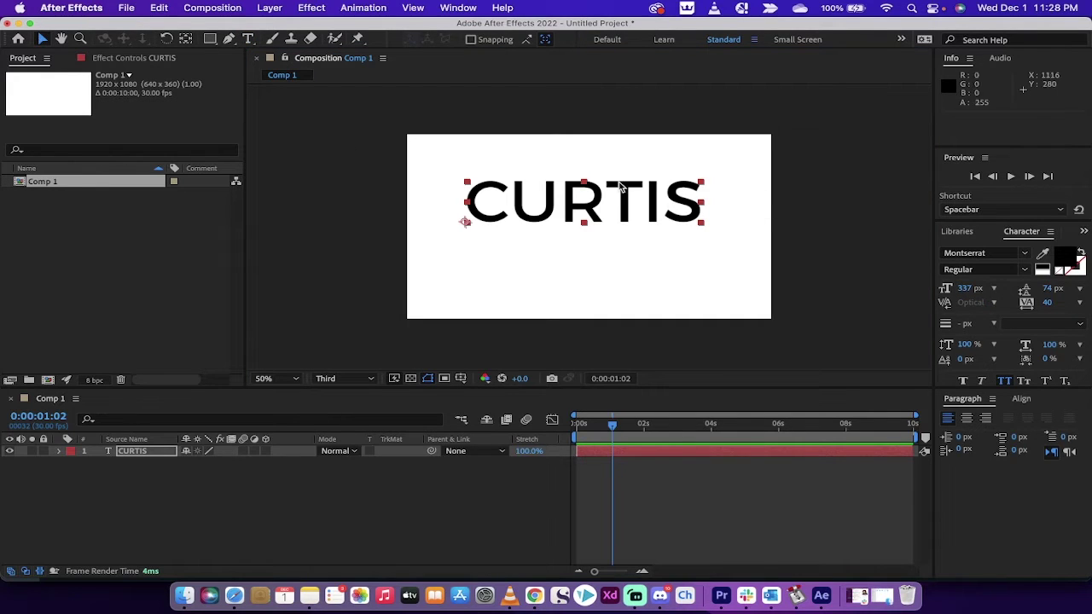
{"action": "left_click", "coordinate": [1021, 401]}
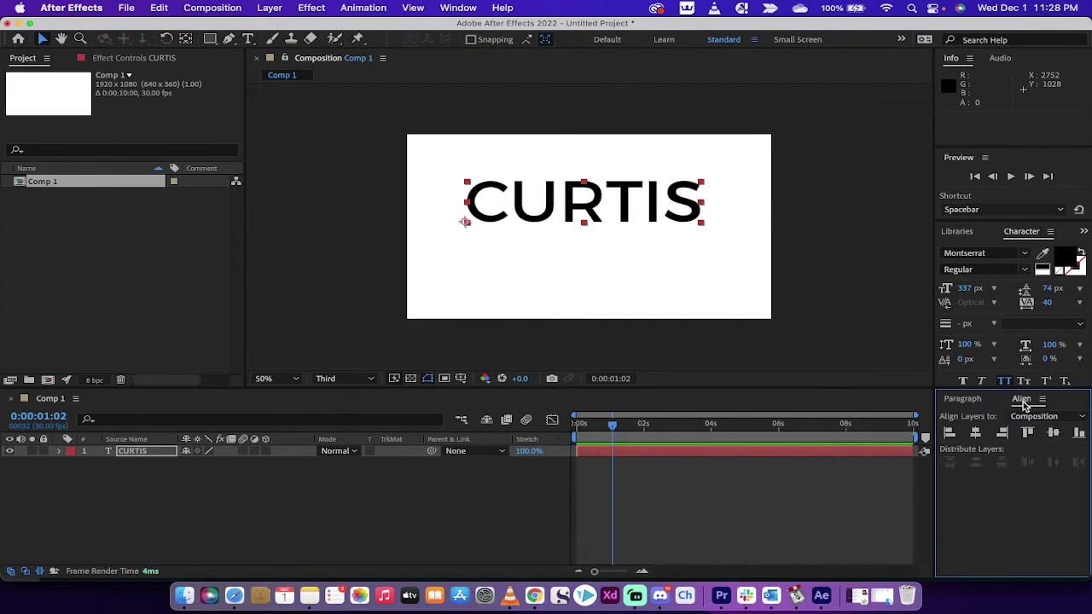
{"action": "left_click", "coordinate": [977, 433]}
{"action": "left_click", "coordinate": [1053, 433]}
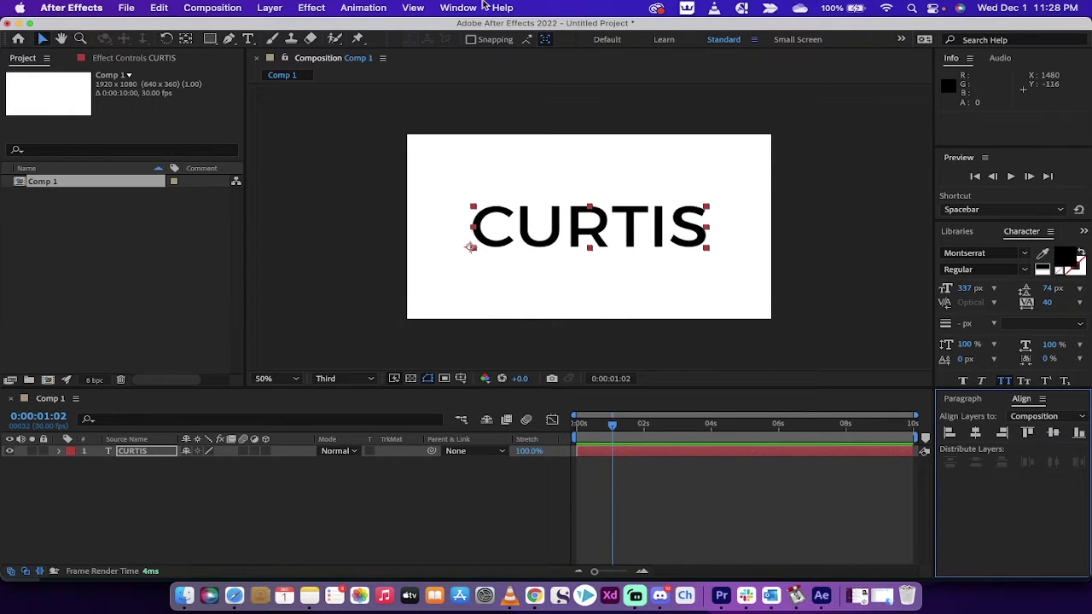
{"action": "left_click", "coordinate": [455, 8]}
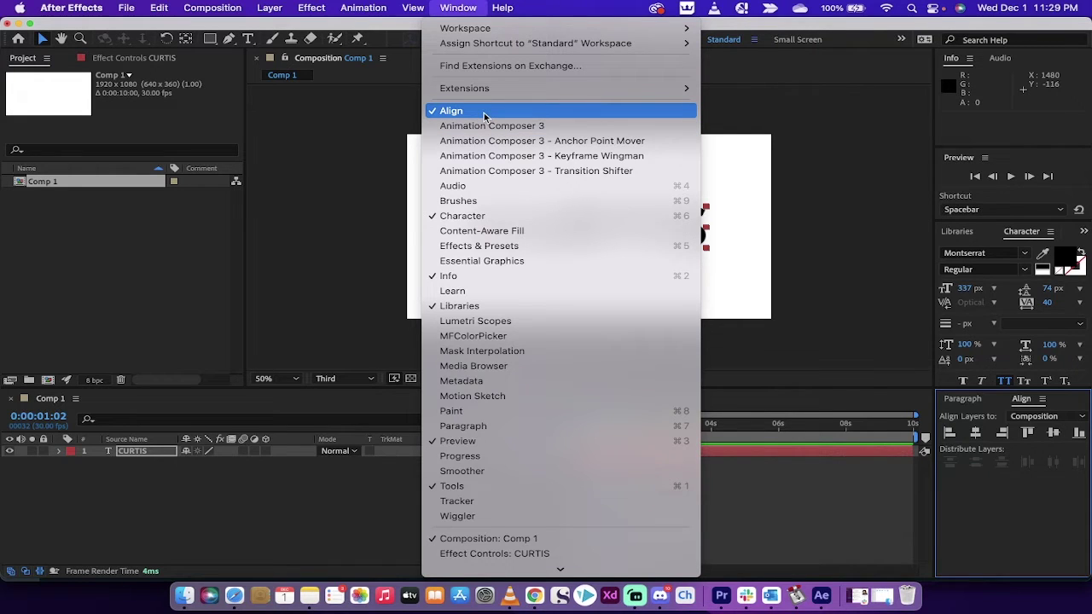
{"action": "left_click", "coordinate": [467, 5]}
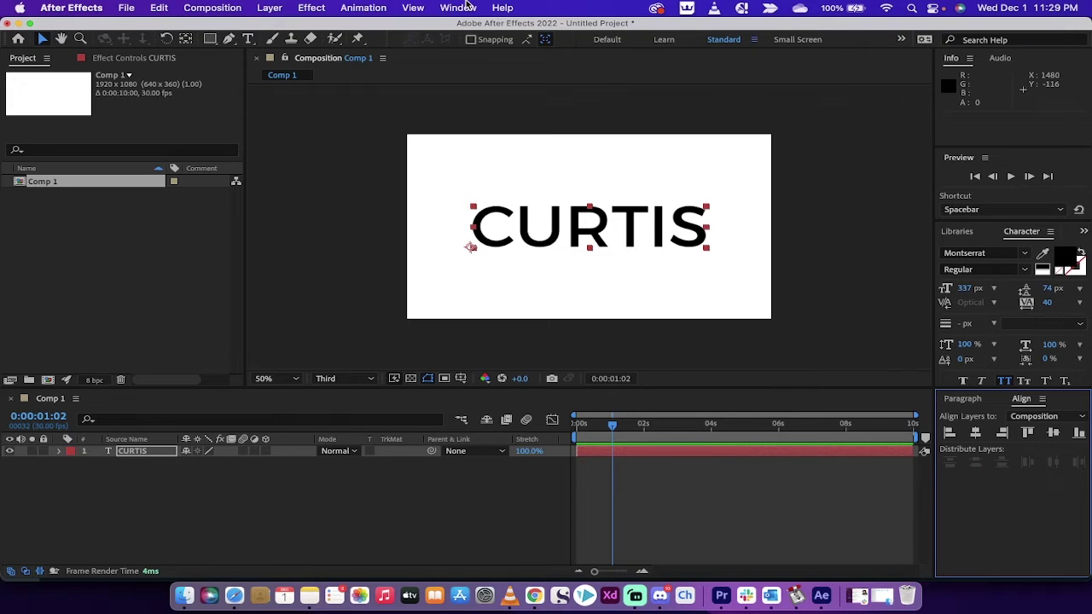
Step: At frame 0, pre-compose the CURTIS layer into a new composition named SHATTER
{"action": "left_click", "coordinate": [616, 433]}
{"action": "left_click_drag", "start_coordinate": [616, 432], "coordinate": [570, 432]}
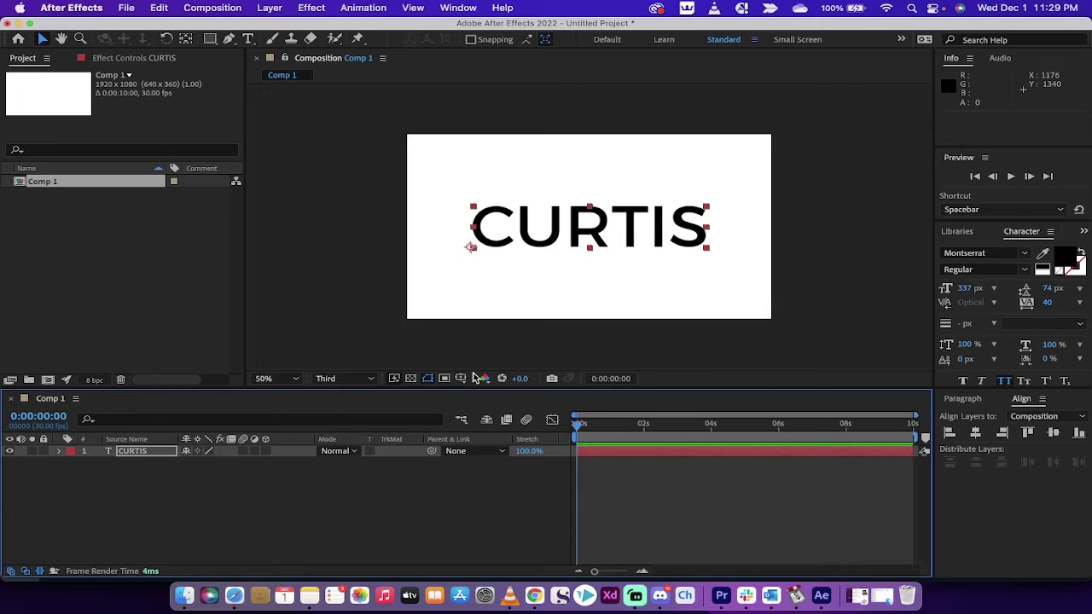
{"action": "left_click", "coordinate": [315, 290]}
{"action": "left_click", "coordinate": [132, 451]}
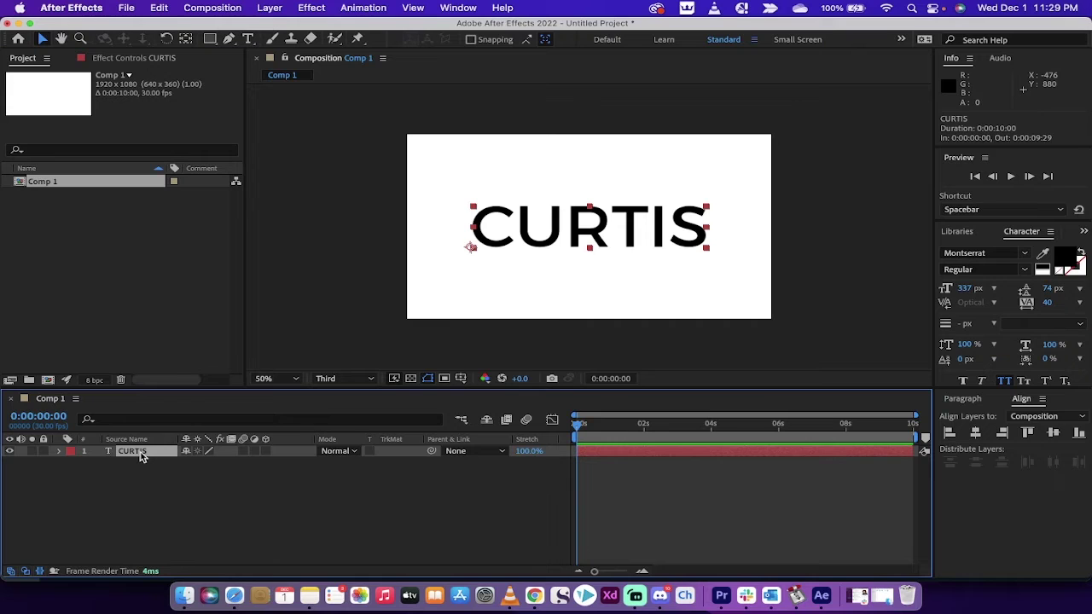
{"action": "right_click", "coordinate": [141, 456]}
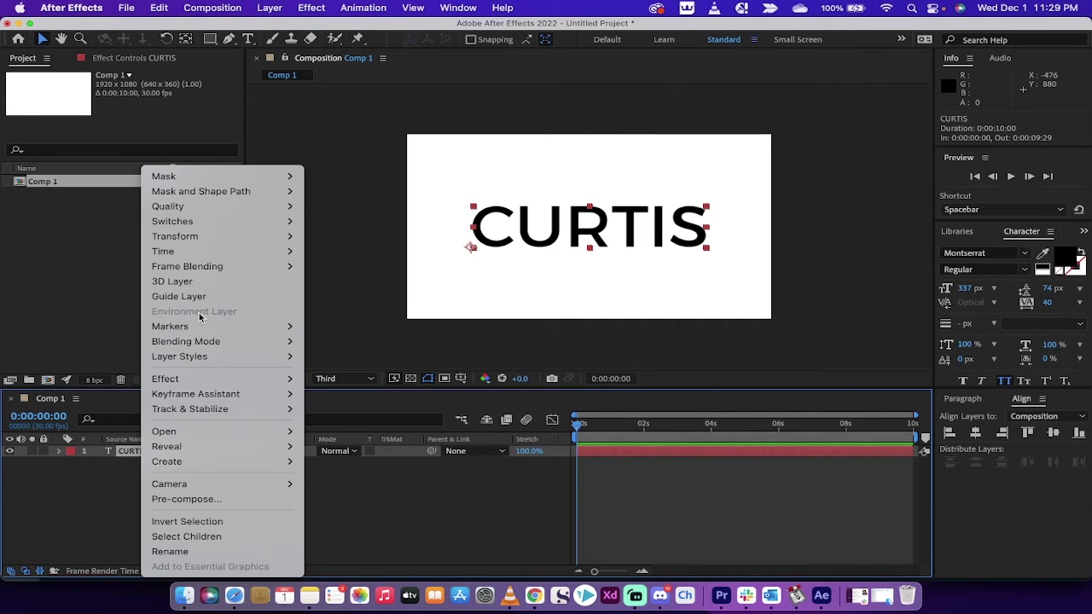
{"action": "left_click", "coordinate": [214, 497]}
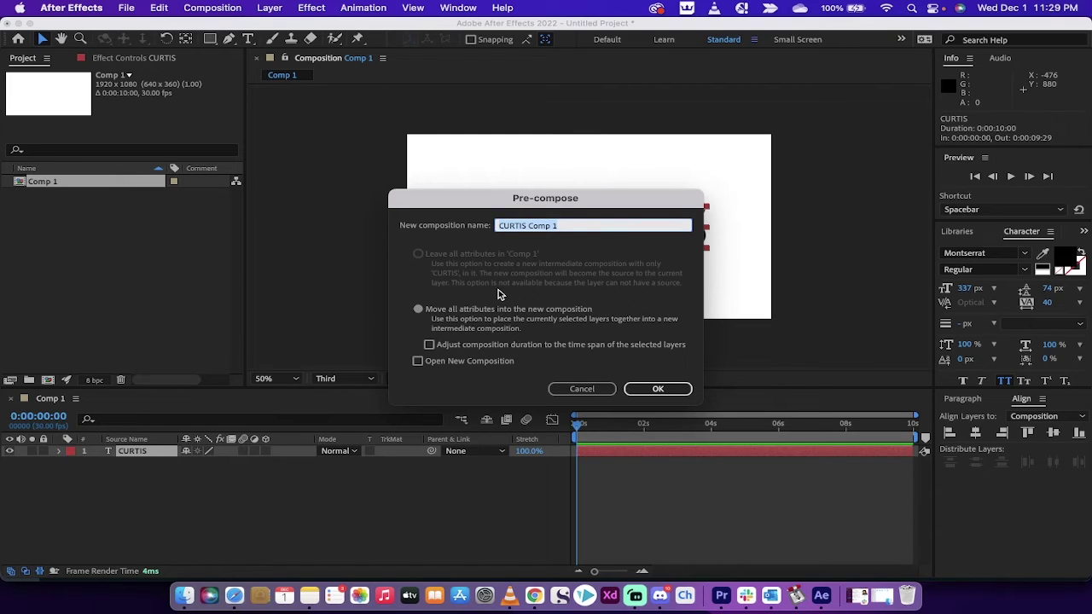
{"action": "type", "text": "SHATTER"}
{"action": "left_click", "coordinate": [655, 388]}
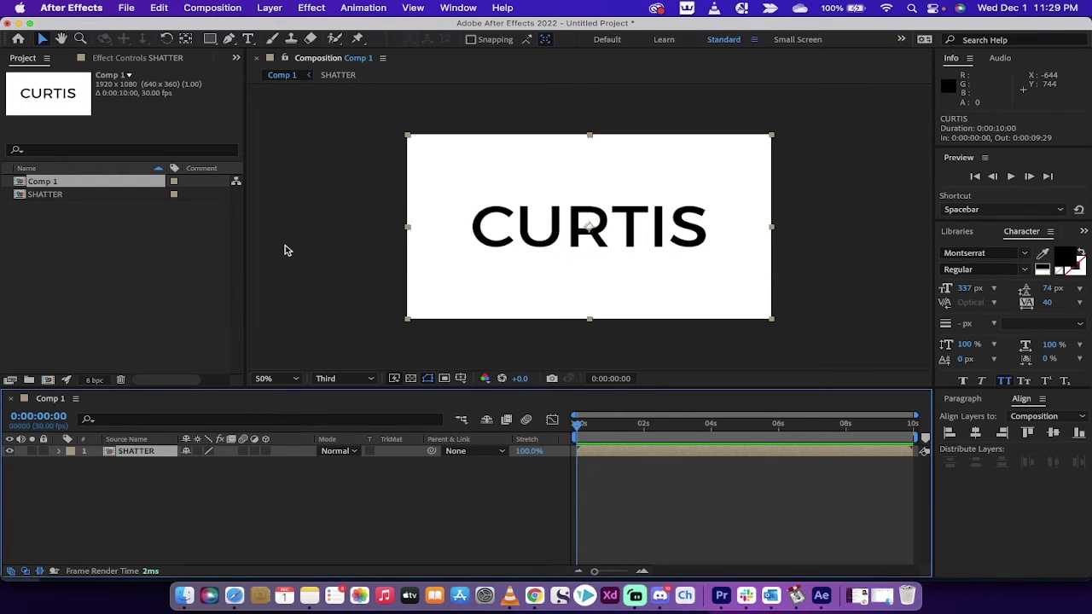
Step: Apply the Shatter effect to the SHATTER layer
{"action": "left_click", "coordinate": [312, 7]}
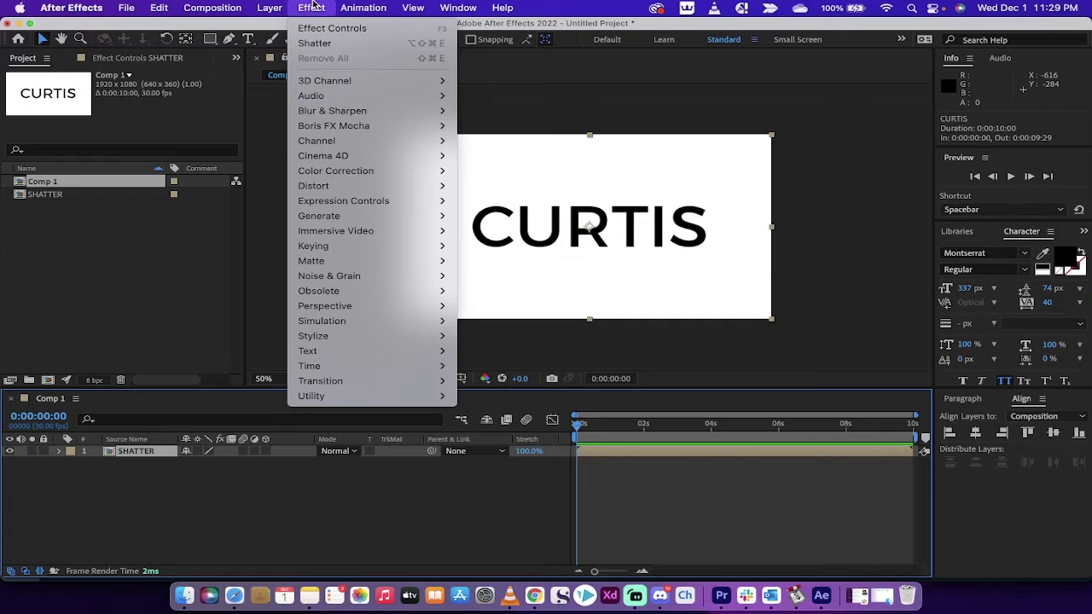
{"action": "mouse_move", "coordinate": [339, 328]}
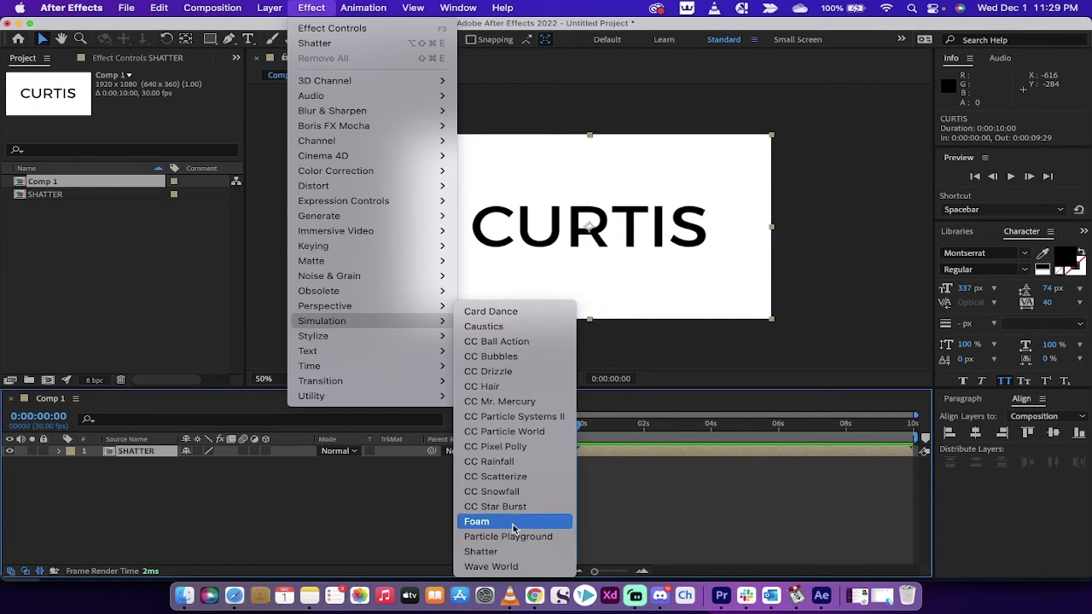
{"action": "left_click", "coordinate": [510, 555]}
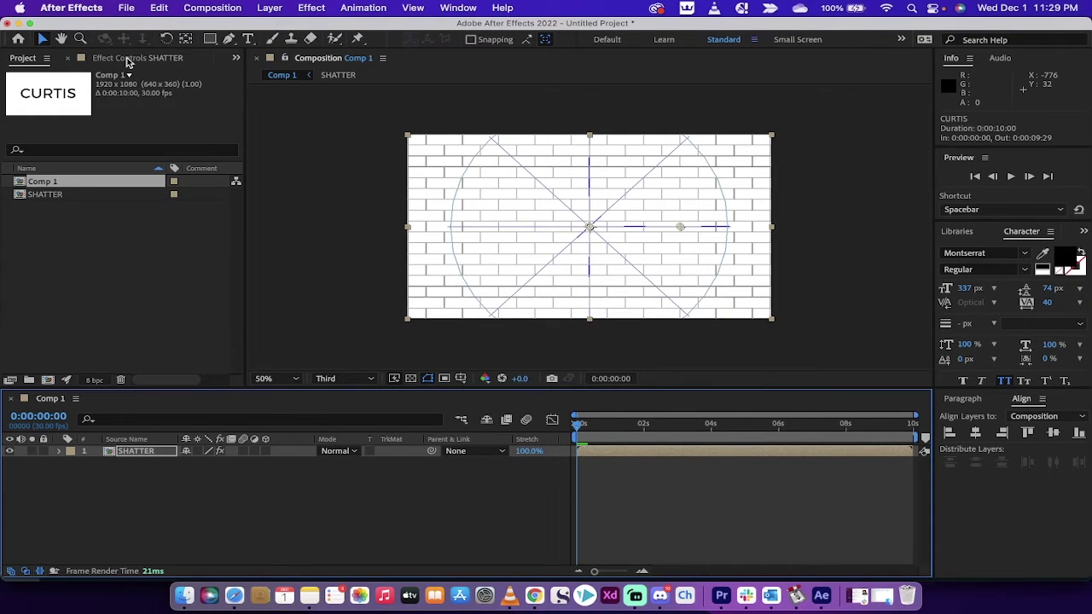
Step: Leave Shatter's Render option at All and bring up the View mode list
{"action": "left_click", "coordinate": [128, 58]}
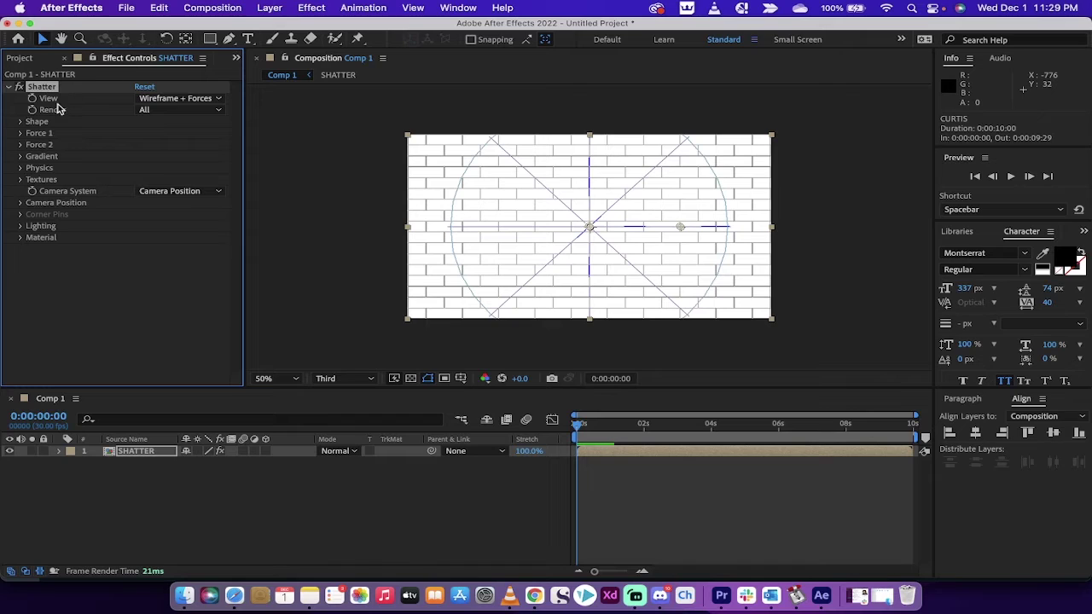
{"action": "left_click", "coordinate": [156, 111]}
{"action": "left_click", "coordinate": [156, 111]}
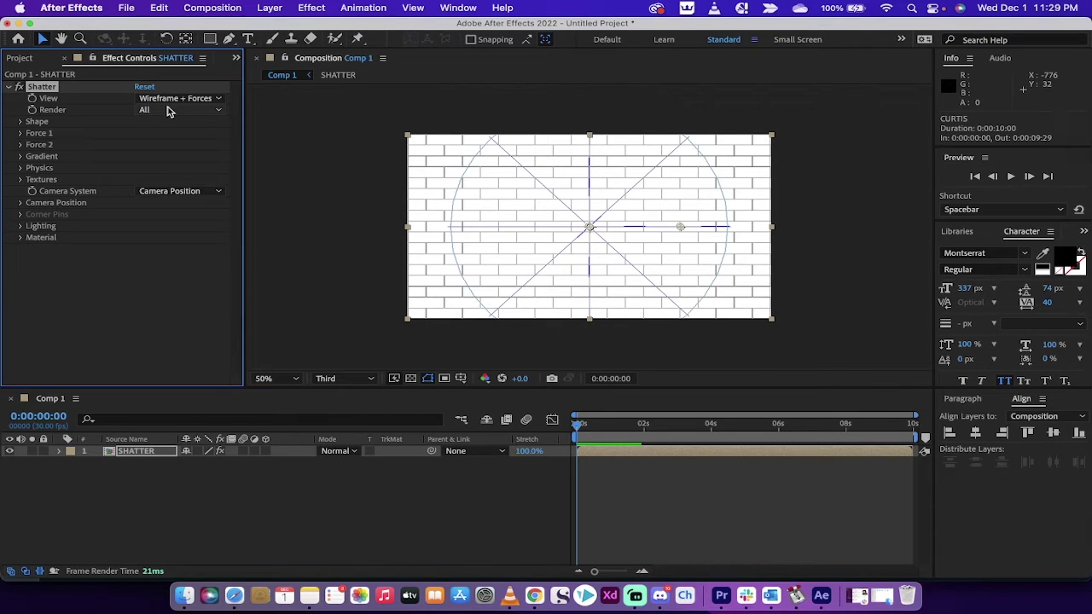
{"action": "left_click", "coordinate": [170, 111]}
{"action": "left_click", "coordinate": [49, 112]}
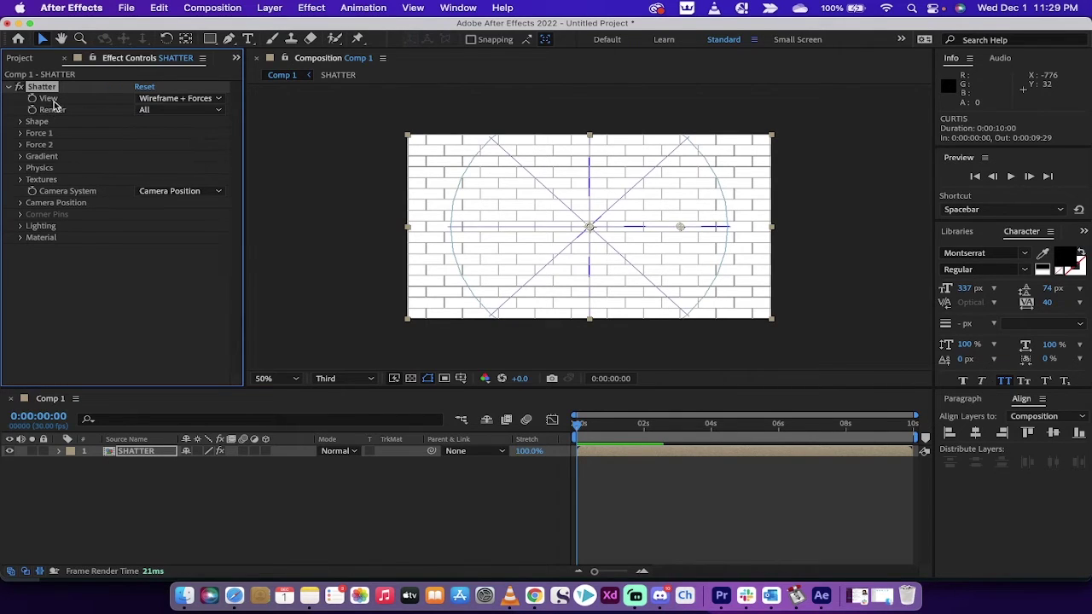
{"action": "left_click", "coordinate": [171, 99]}
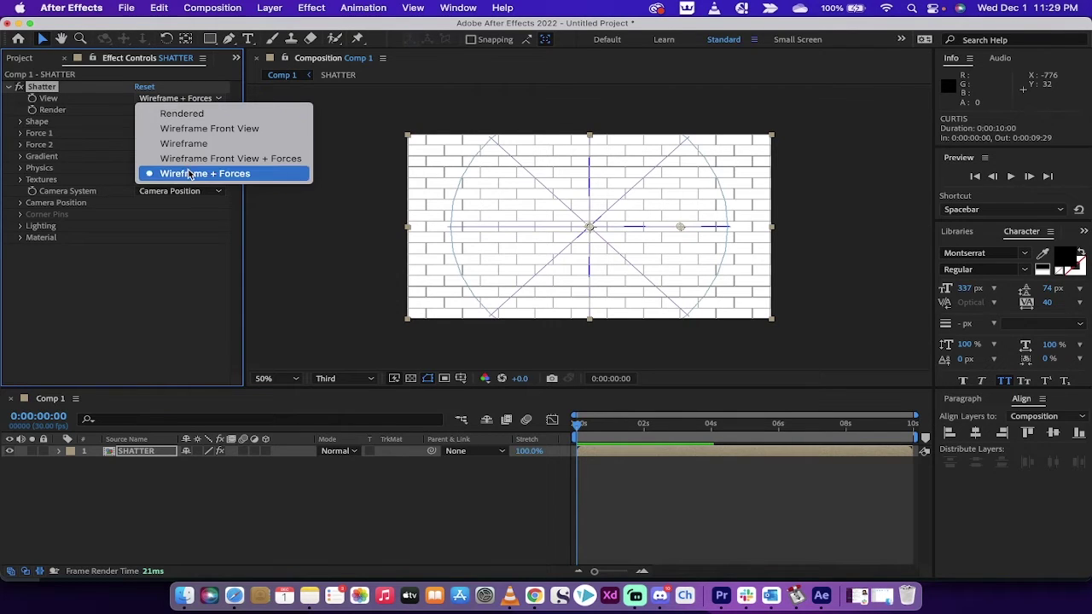
Step: Set Shatter's View to Rendered, preview CURTIS shattering, then return to frame 0
{"action": "left_click", "coordinate": [189, 117]}
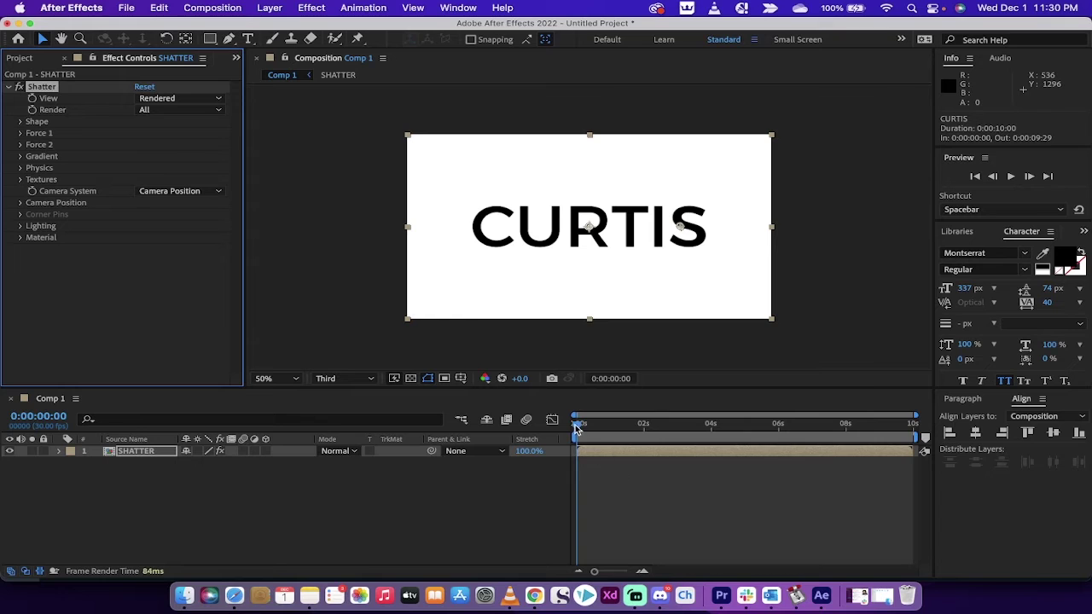
{"action": "left_click_drag", "start_coordinate": [576, 429], "coordinate": [593, 431]}
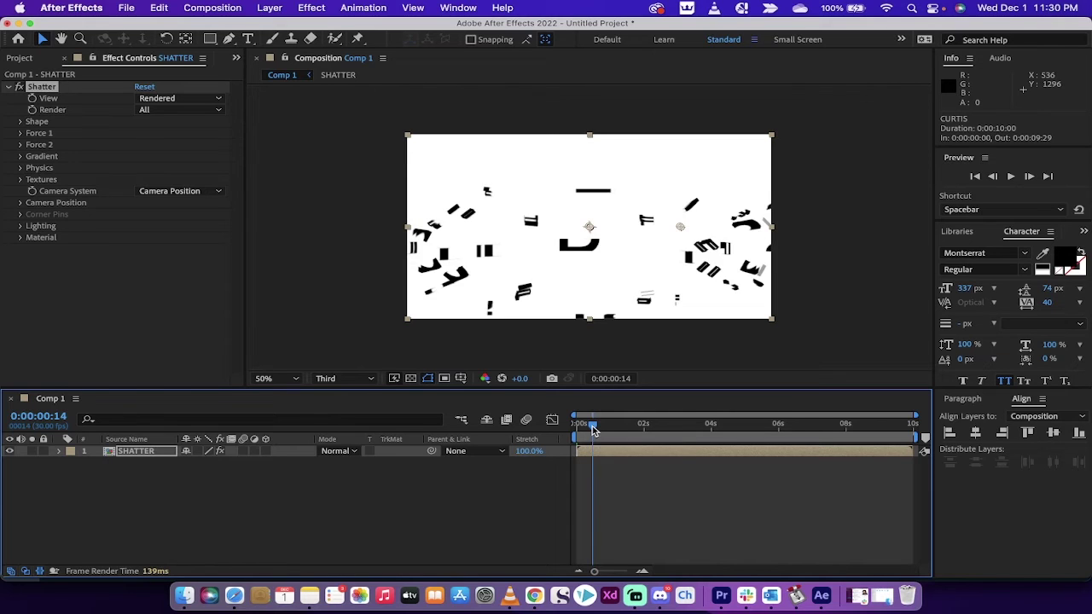
{"action": "key", "text": "Home"}
{"action": "key", "text": "space"}
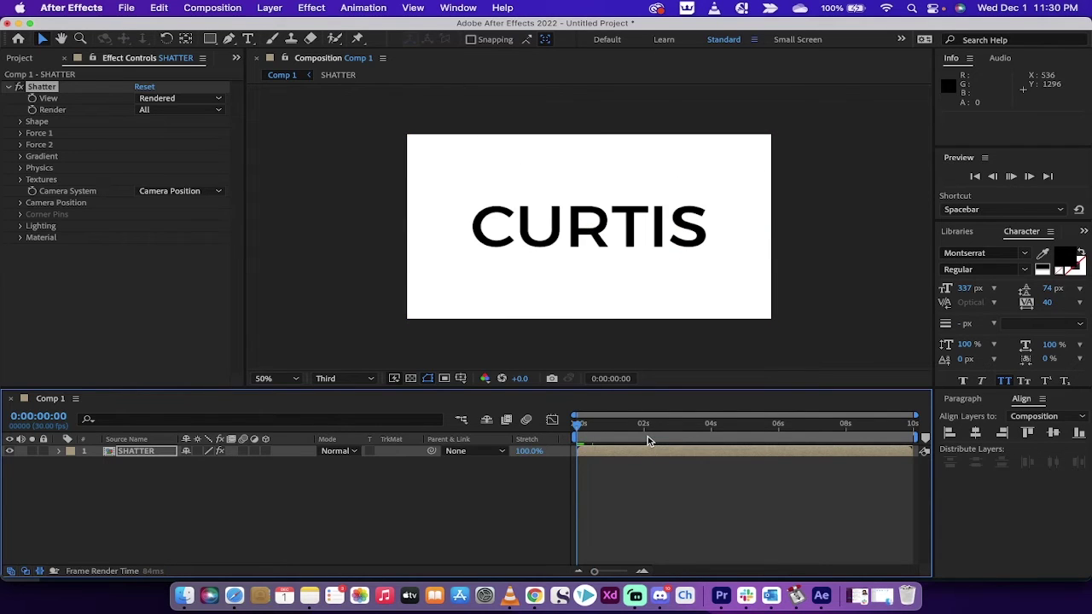
{"action": "key", "text": "space"}
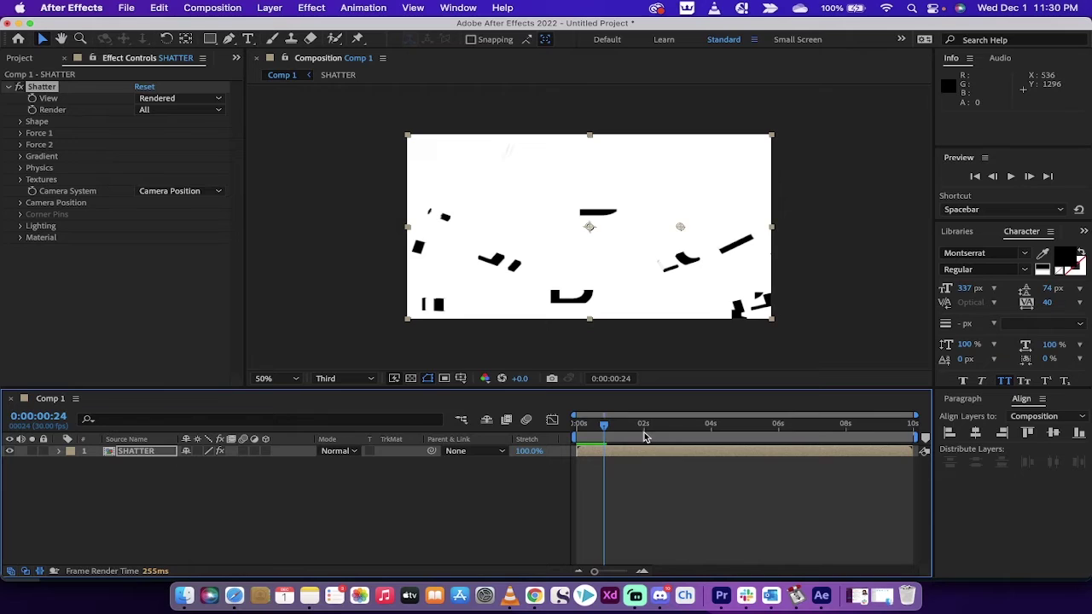
{"action": "left_click", "coordinate": [582, 424]}
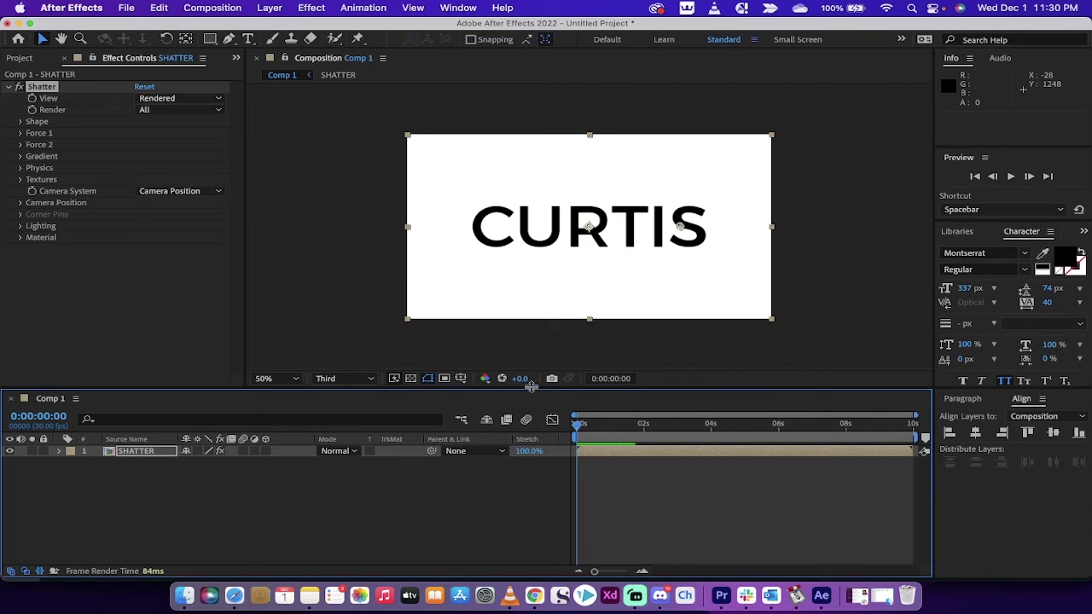
Step: Change the Shatter Shape pattern from Bricks to Glass
{"action": "left_click", "coordinate": [21, 122]}
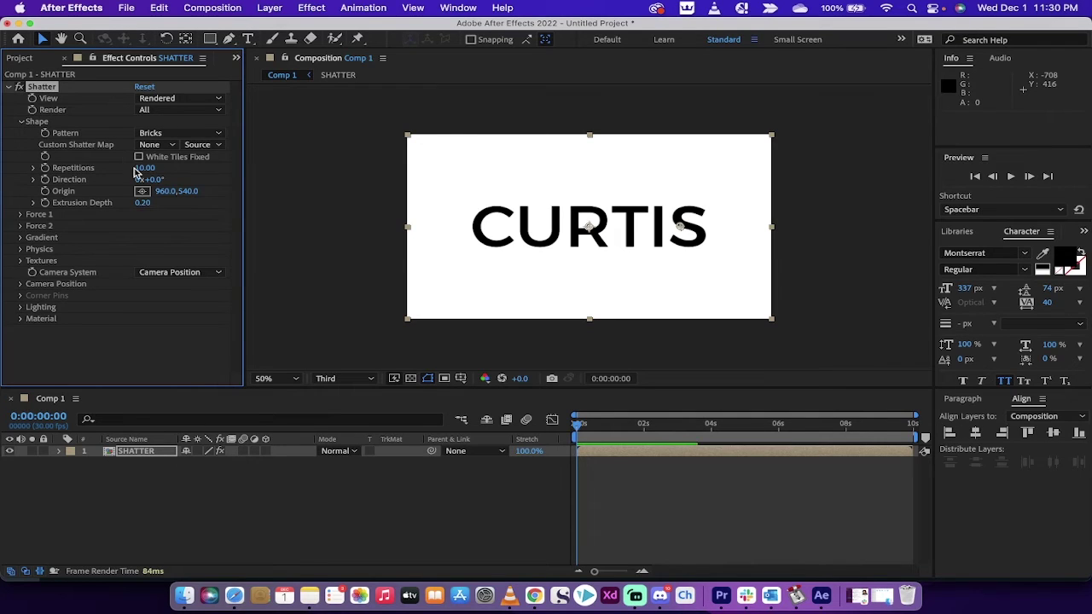
{"action": "left_click", "coordinate": [182, 134]}
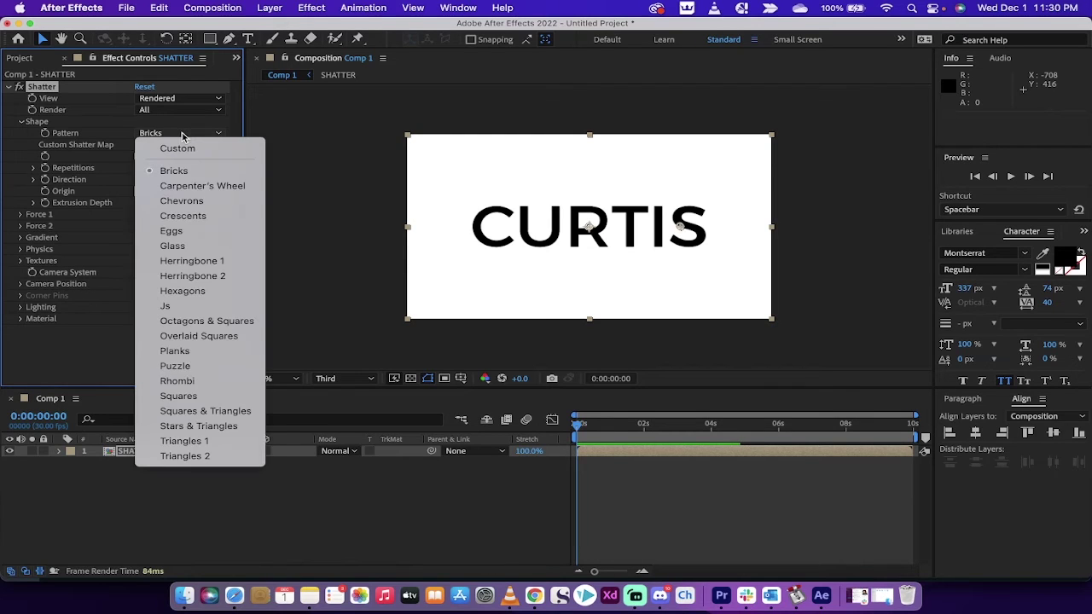
{"action": "left_click", "coordinate": [193, 251]}
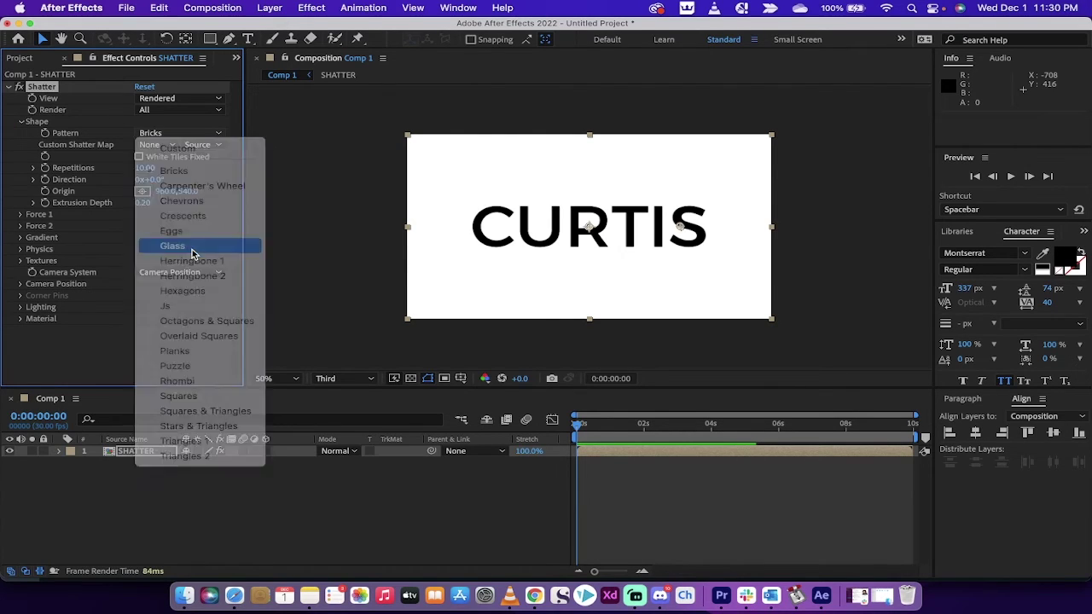
Step: Preview the glass shatter at Third resolution, then rewind to frame 0
{"action": "left_click", "coordinate": [578, 433]}
{"action": "key", "text": "space"}
{"action": "key", "text": "space"}
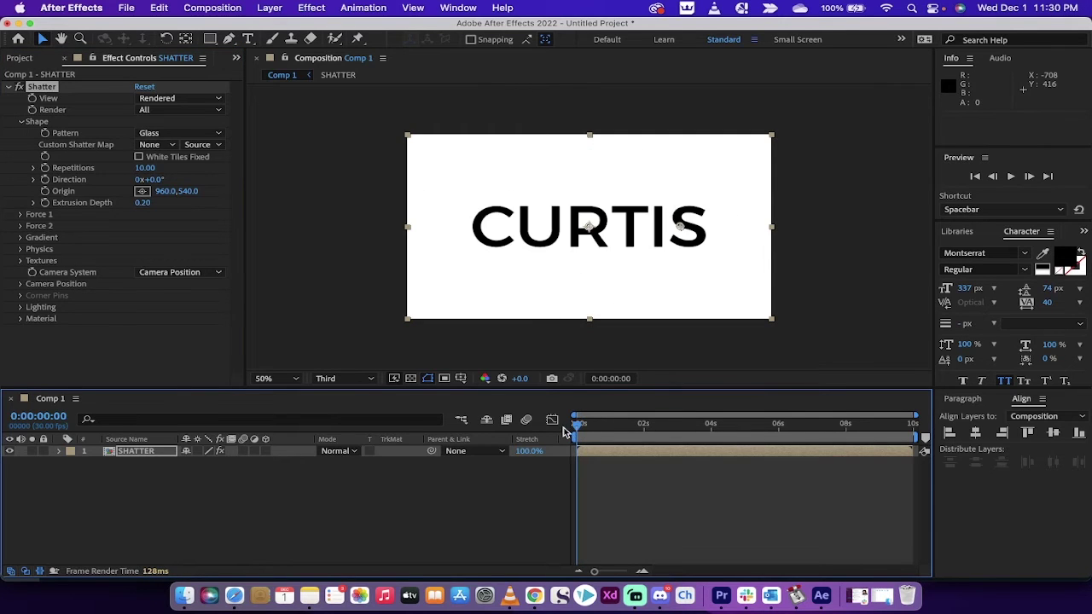
{"action": "left_click", "coordinate": [333, 379]}
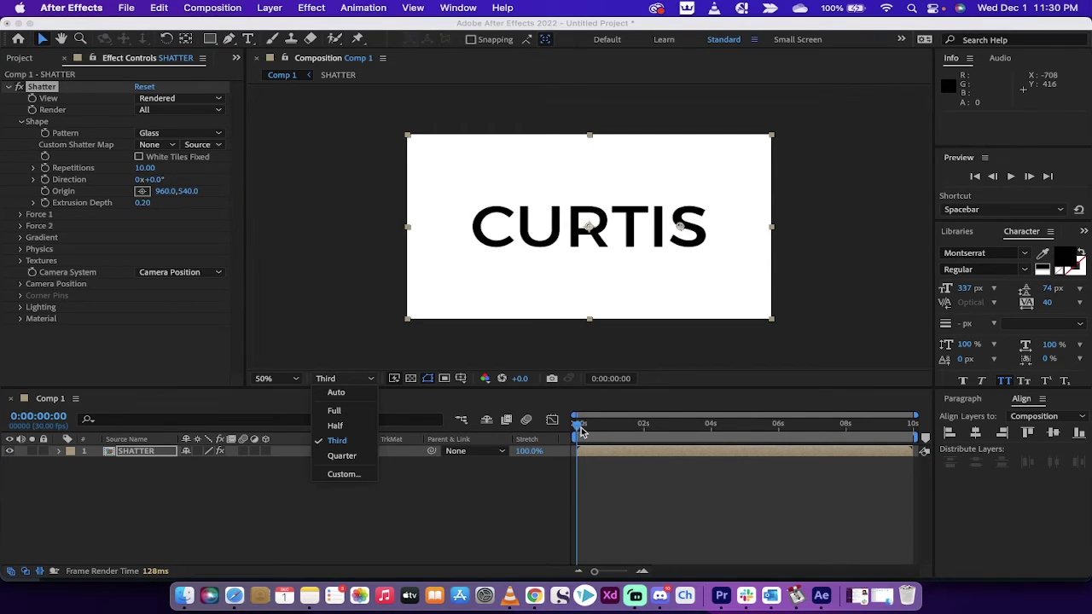
{"action": "left_click", "coordinate": [580, 431]}
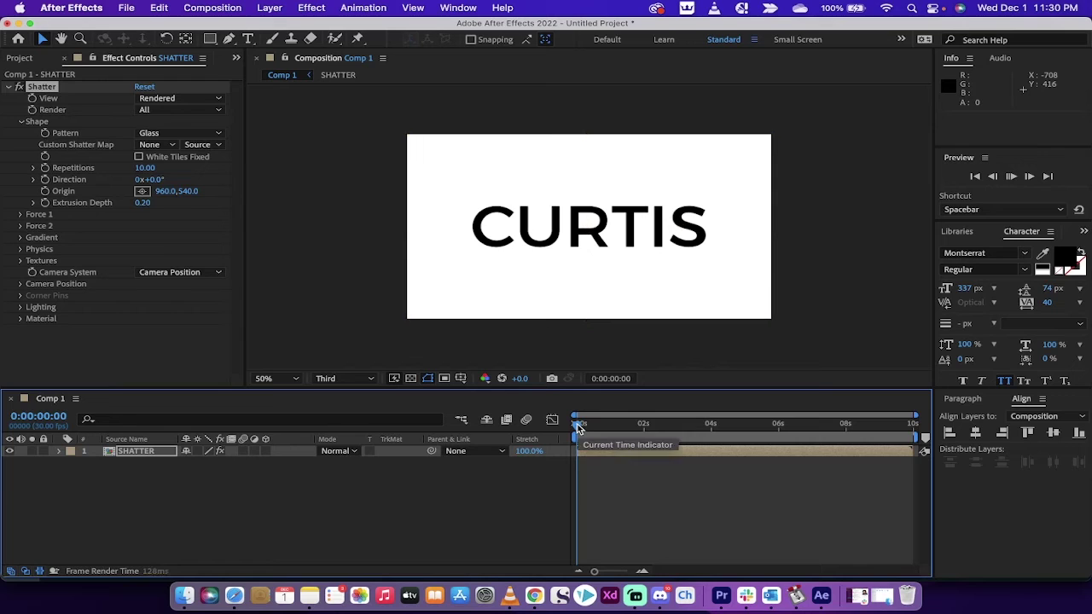
{"action": "key", "text": "space"}
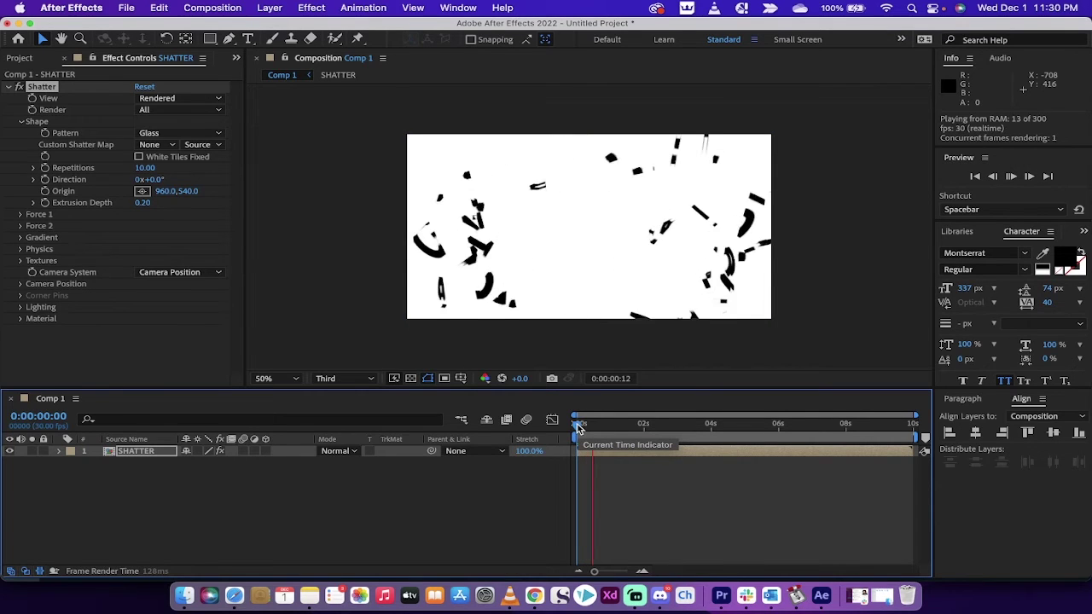
{"action": "left_click", "coordinate": [602, 426]}
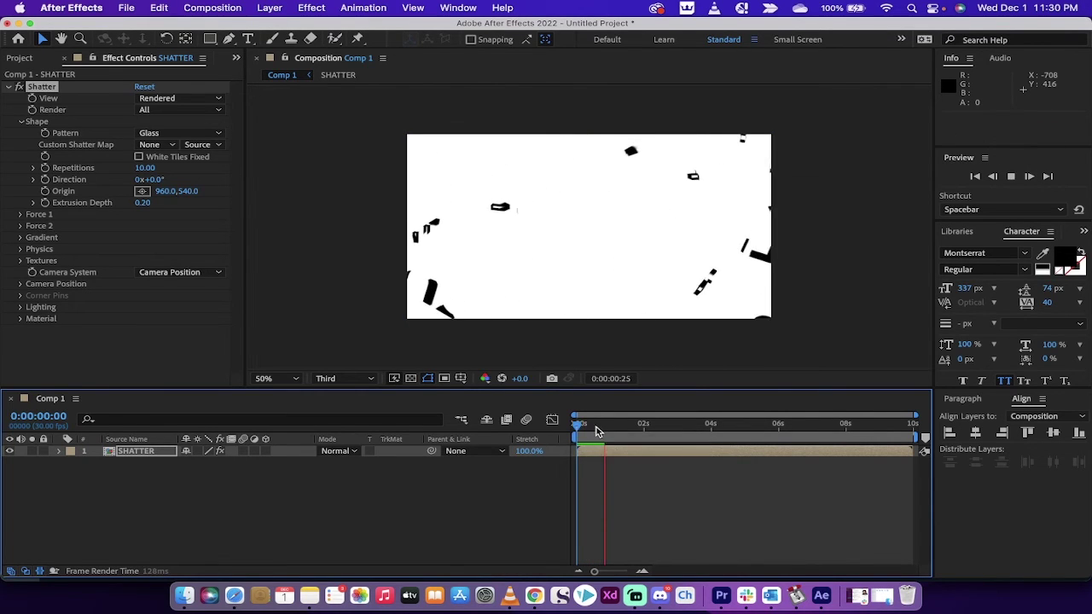
{"action": "left_click_drag", "start_coordinate": [599, 427], "coordinate": [566, 424]}
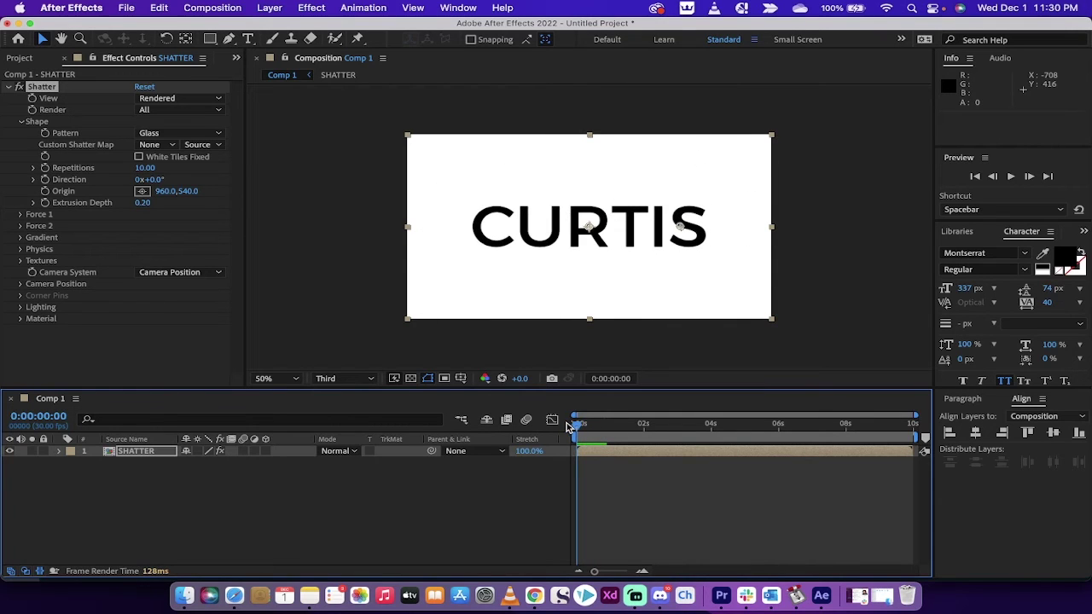
Step: Raise Repetitions to 30 and preview the finer shards, inspecting frames 17–26
{"action": "left_click", "coordinate": [77, 170]}
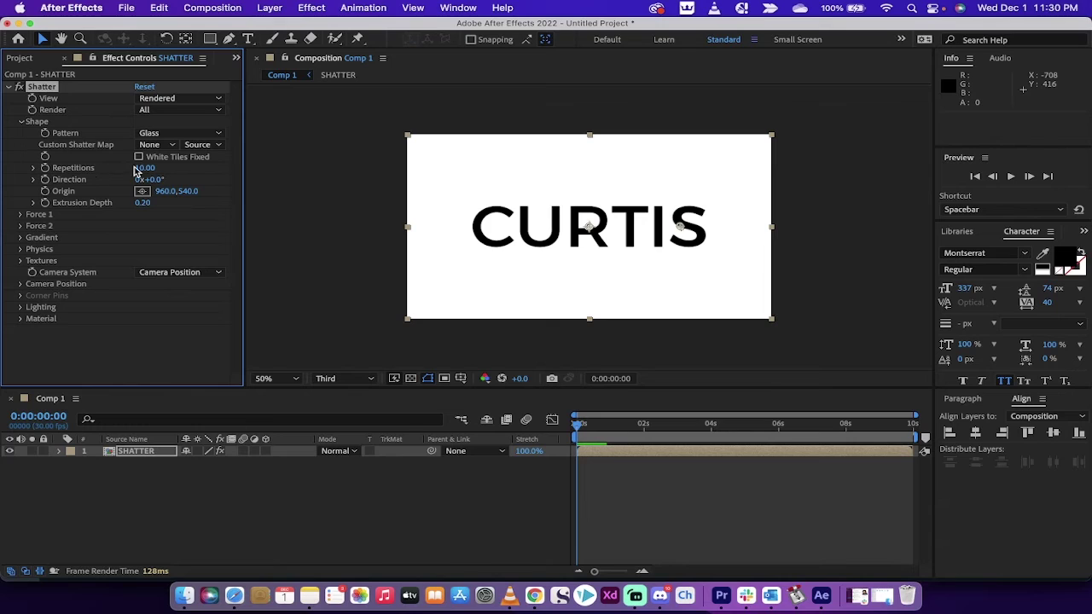
{"action": "left_click_drag", "start_coordinate": [141, 168], "coordinate": [288, 169]}
{"action": "left_click", "coordinate": [615, 458]}
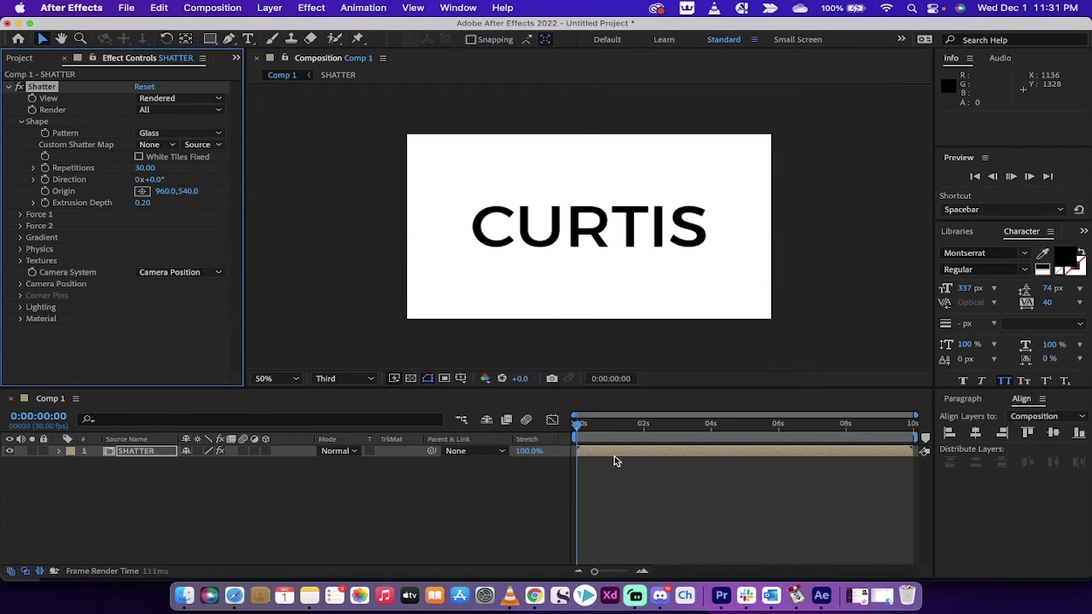
{"action": "key", "text": "space"}
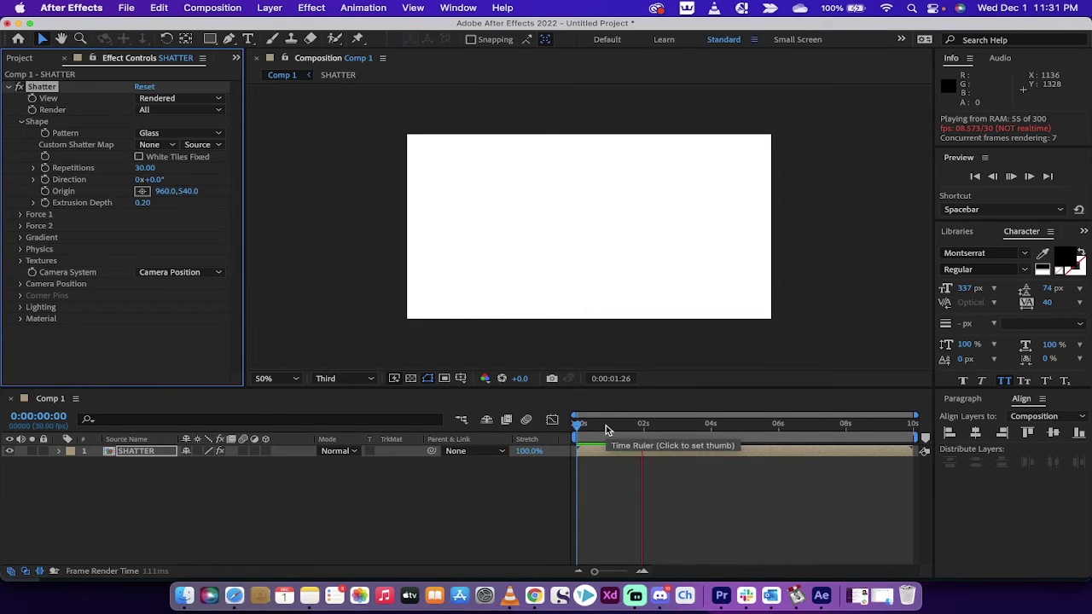
{"action": "left_click", "coordinate": [606, 424]}
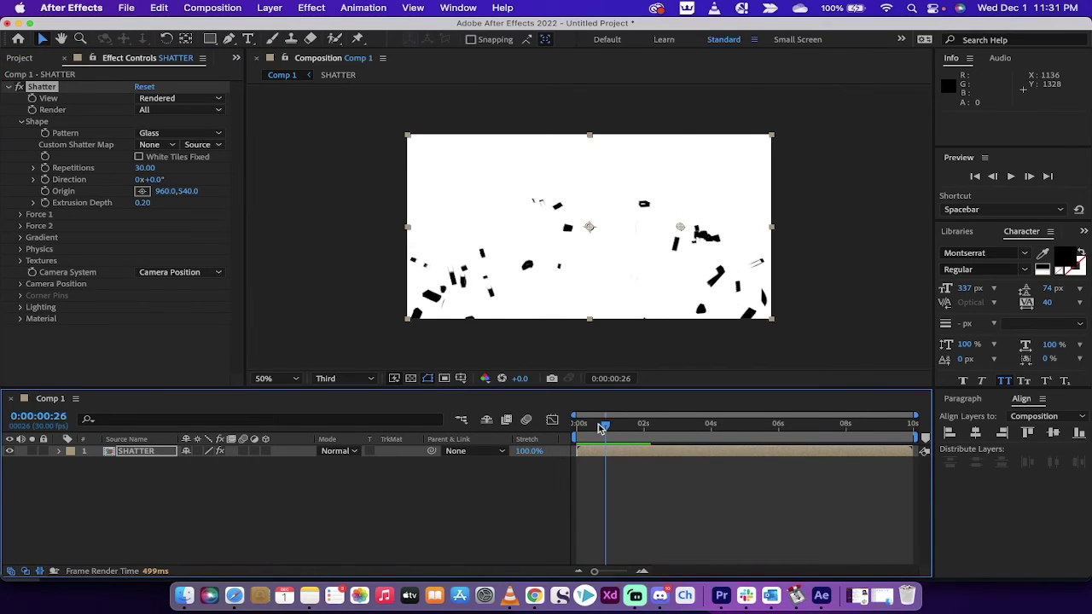
{"action": "left_click", "coordinate": [598, 424]}
{"action": "mouse_move", "coordinate": [594, 424]}
{"action": "left_mouse_down"}
{"action": "mouse_move", "coordinate": [578, 424]}
{"action": "mouse_move", "coordinate": [594, 426]}
{"action": "left_mouse_up"}
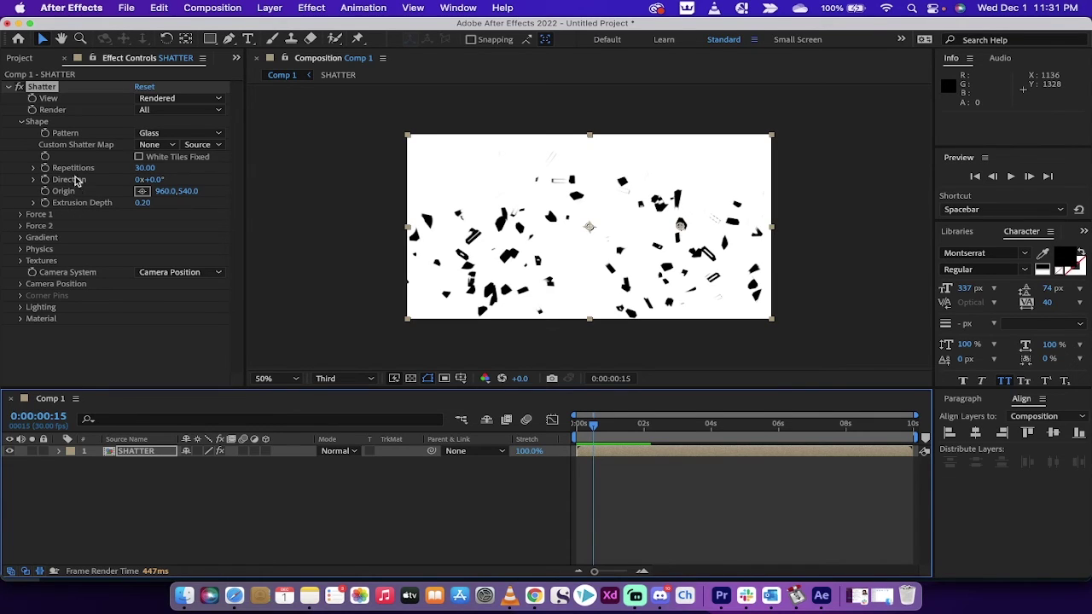
Step: Expand the Shatter effect's Force 1 and Gradient groups to show their settings
{"action": "left_click", "coordinate": [20, 215]}
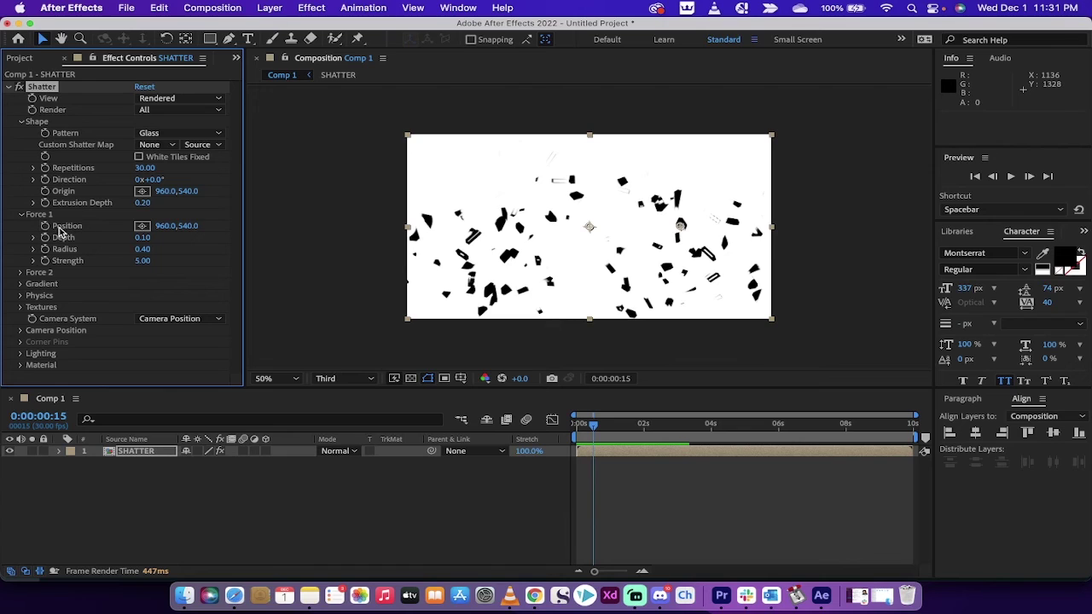
{"action": "left_click", "coordinate": [21, 284]}
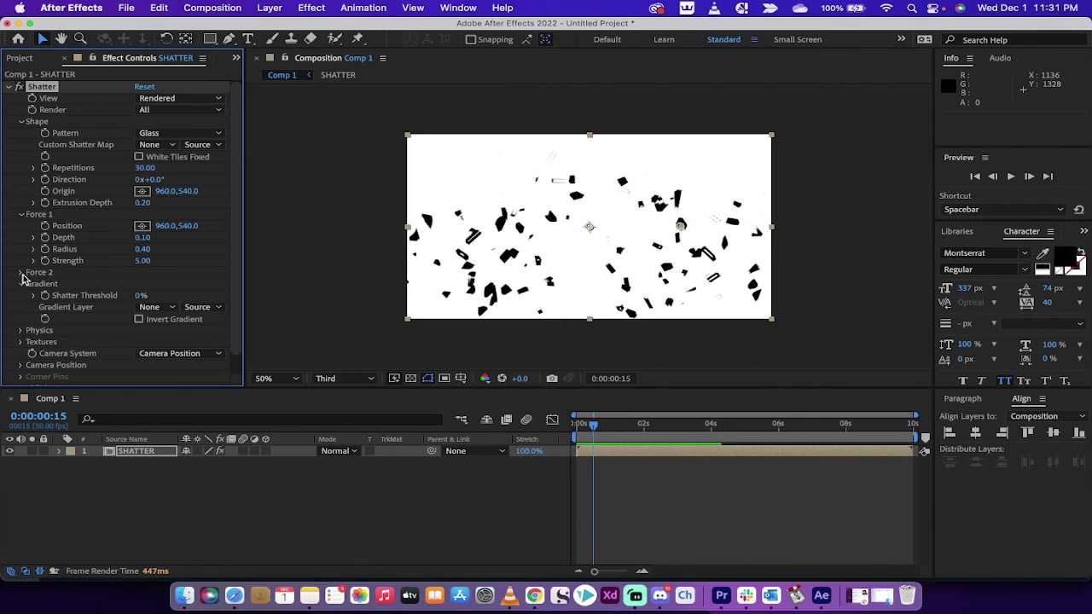
{"action": "scroll", "coordinate": [59, 270], "scroll_direction": "down", "scroll_amount": 1}
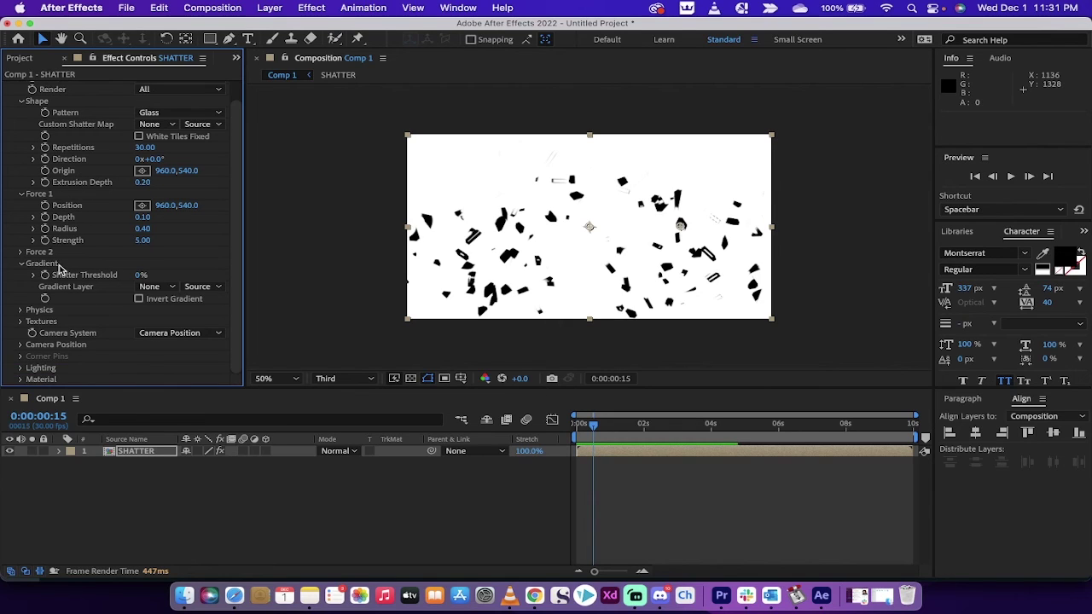
{"action": "scroll", "coordinate": [74, 263], "scroll_direction": "up", "scroll_amount": 1}
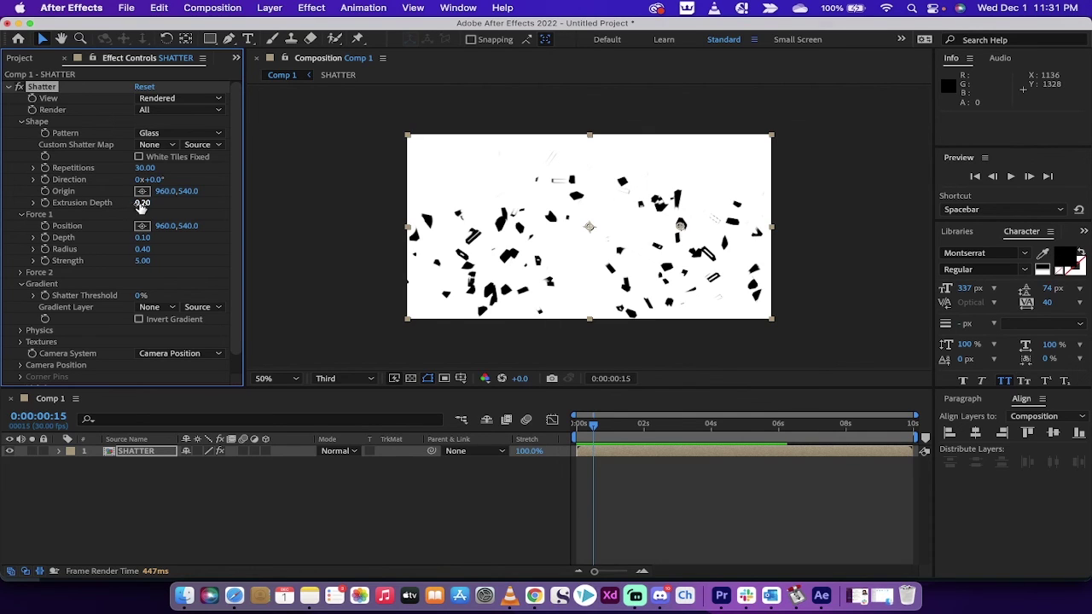
Step: Set Extrusion Depth to 0.60 and preview the thicker CURTIS shards from frame 0
{"action": "left_click_drag", "start_coordinate": [147, 203], "coordinate": [170, 202]}
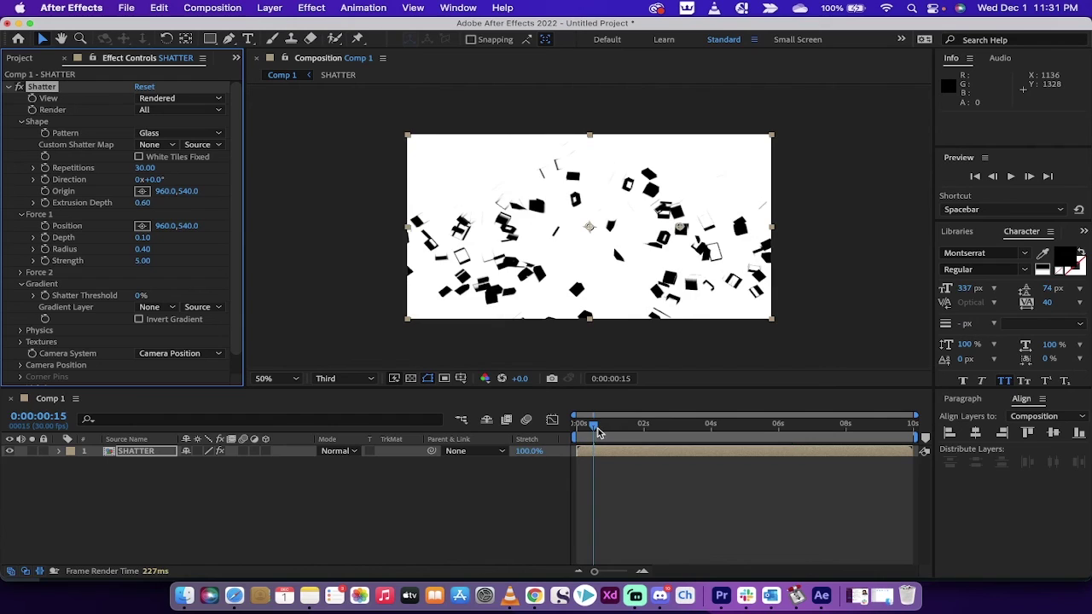
{"action": "left_click_drag", "start_coordinate": [597, 432], "coordinate": [578, 426]}
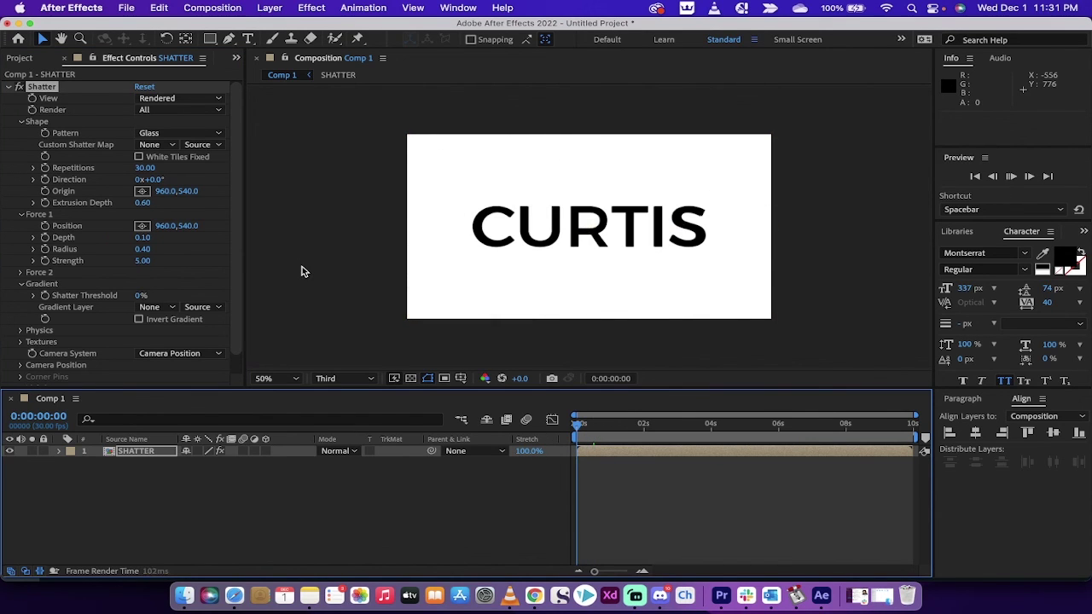
{"action": "key", "text": "space"}
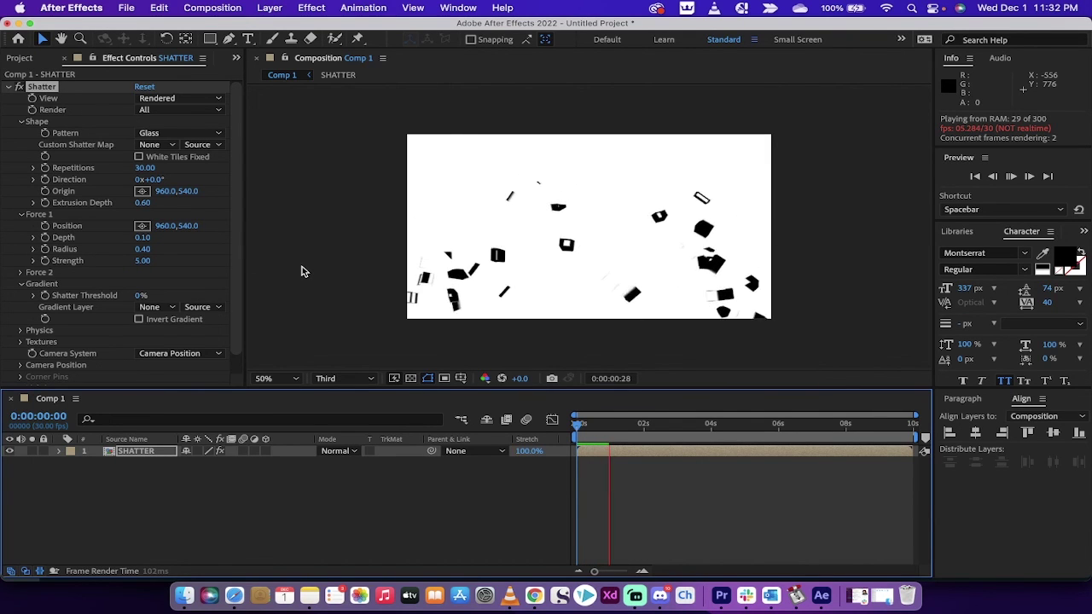
{"action": "key", "text": "space"}
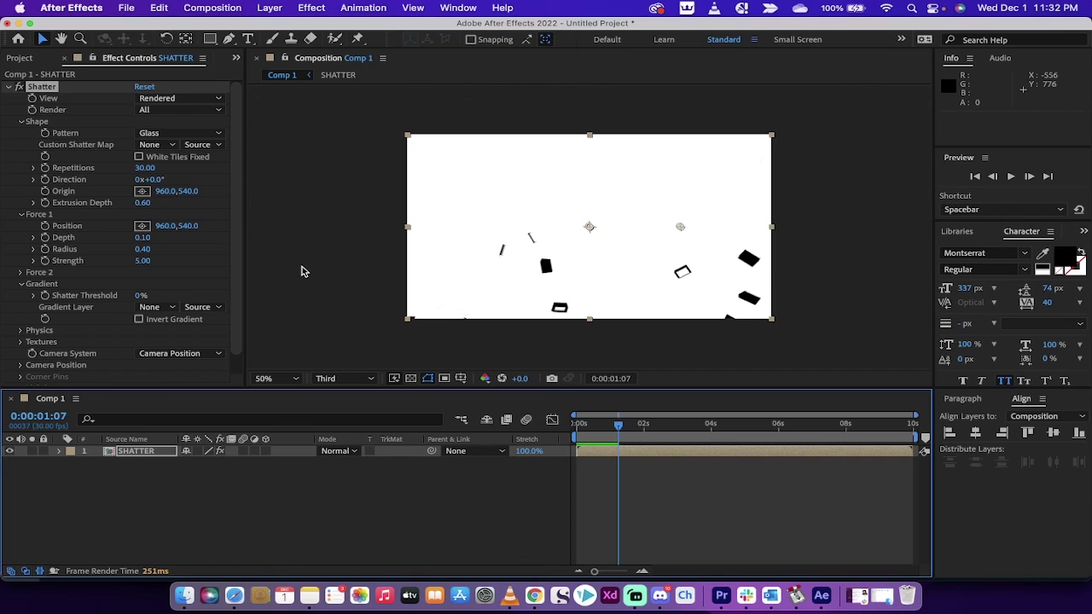